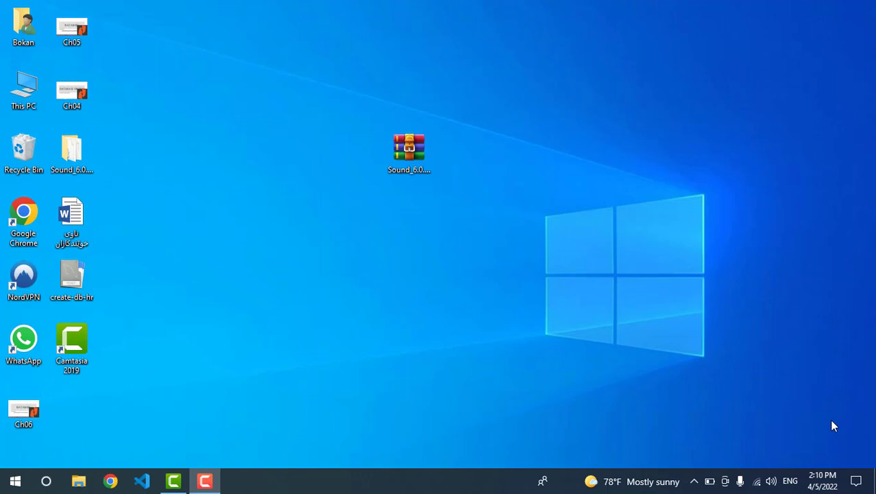
# - Open Access, create a blank desktop database named Database4, and close its default empty table
pyautogui.click(15, 480)
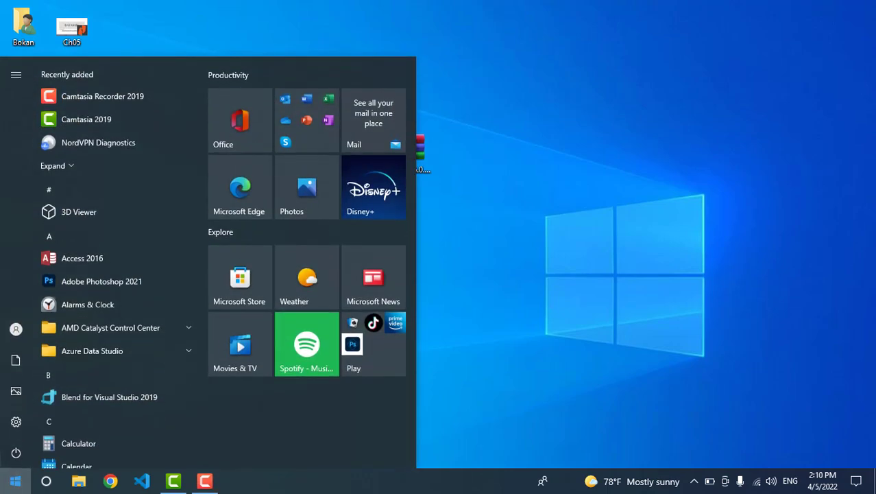
pyautogui.click(146, 261)
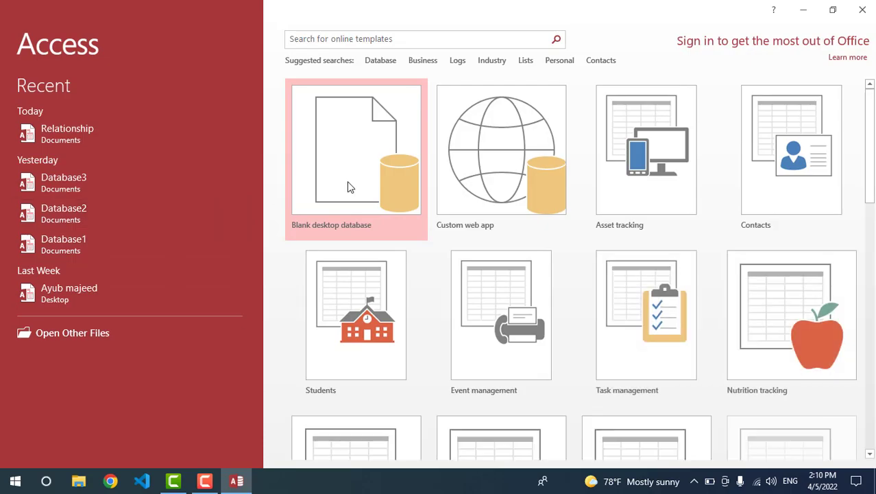
pyautogui.click(384, 183)
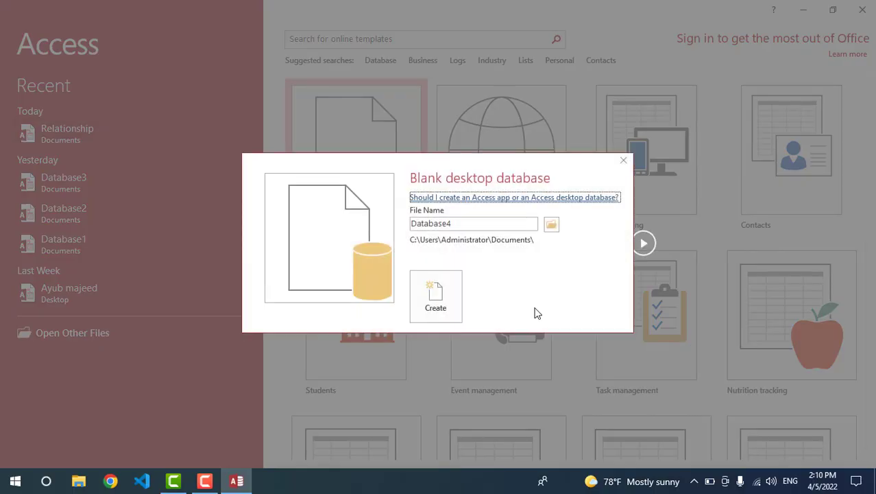
pyautogui.click(446, 295)
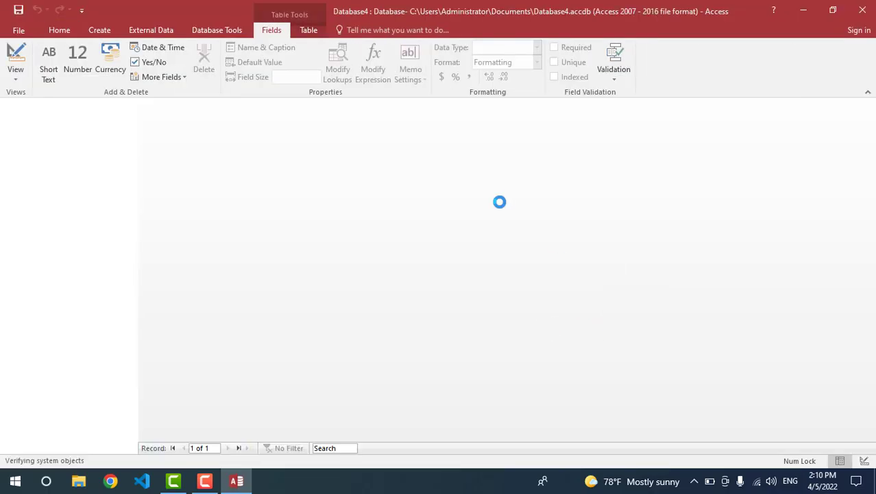
pyautogui.rightClick(167, 107)
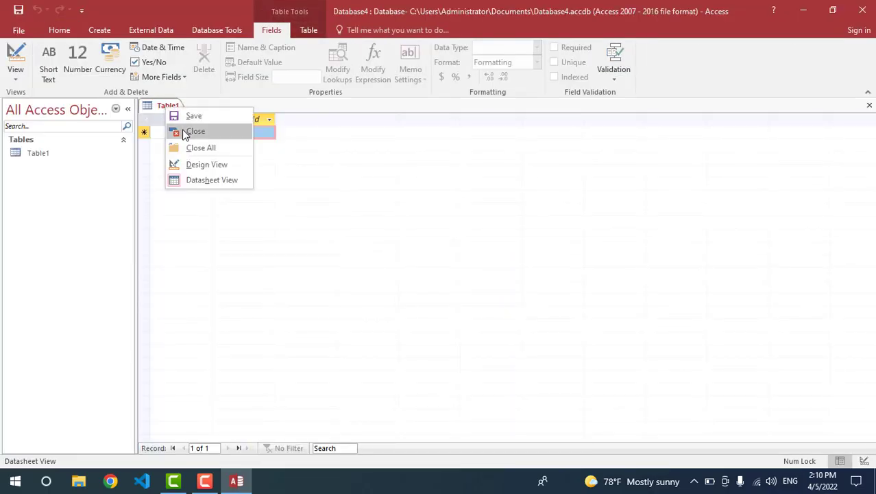
pyautogui.click(194, 131)
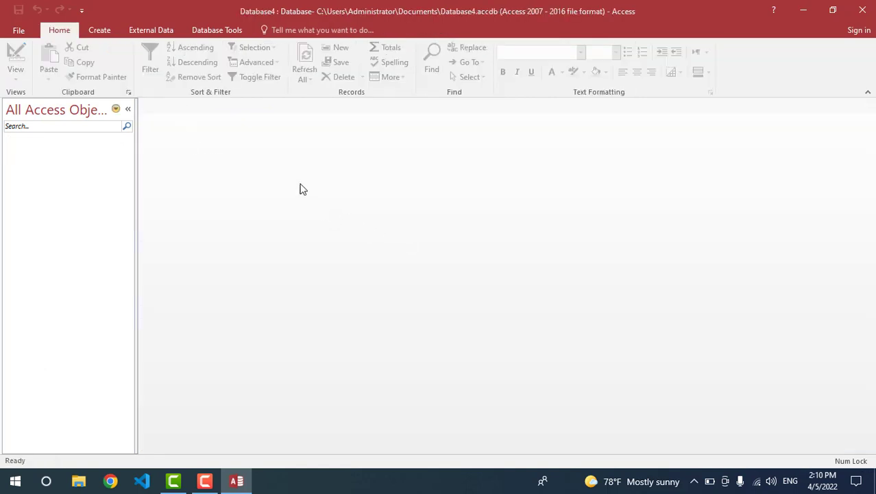
# - Start a new table in Design View with a Short Text field named code as its primary key
pyautogui.click(94, 30)
pyautogui.click(92, 71)
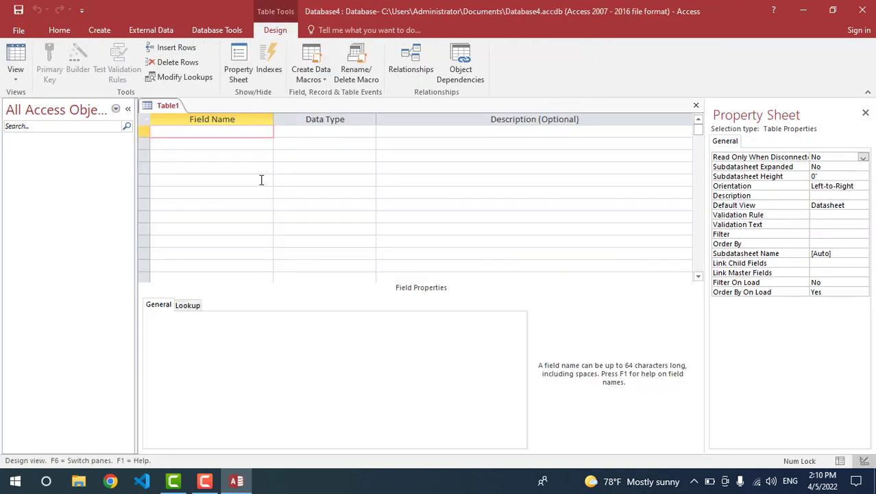
pyautogui.write('code')
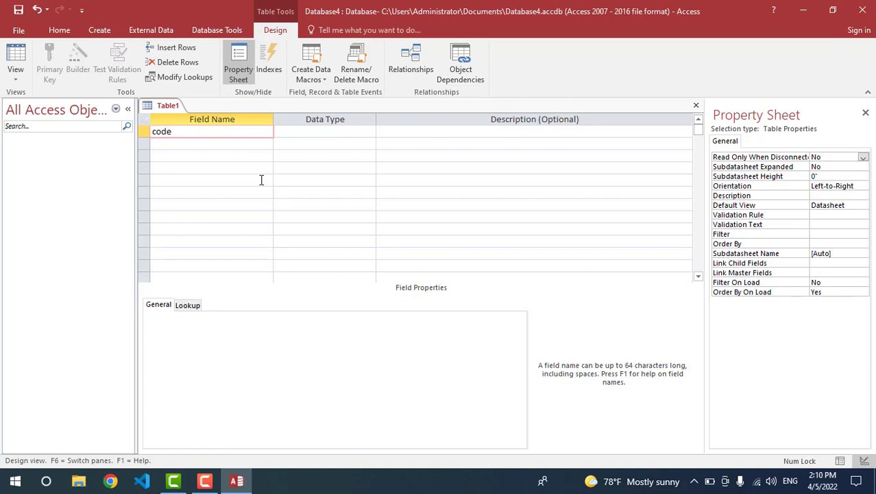
pyautogui.press('Down')
pyautogui.click(320, 132)
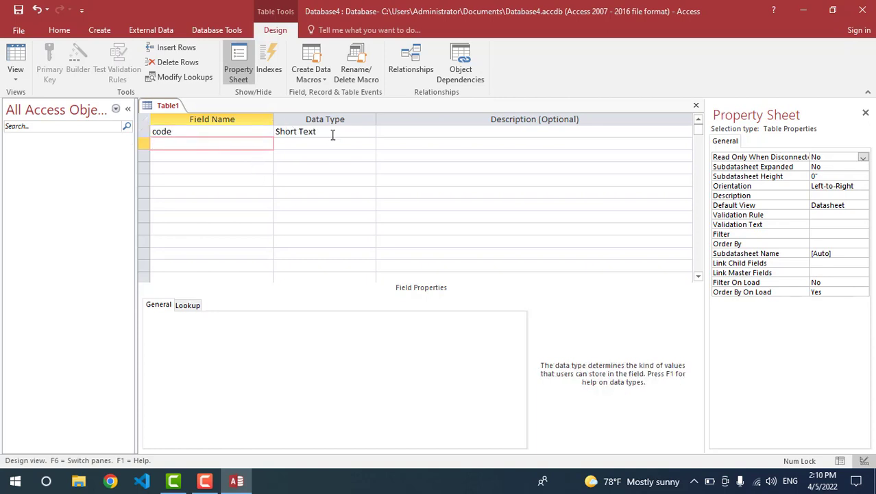
pyautogui.click(54, 55)
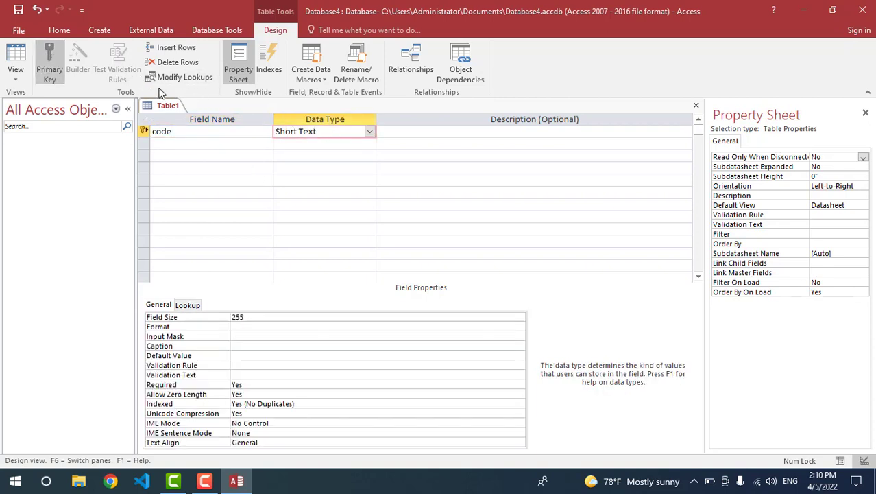
pyautogui.click(370, 132)
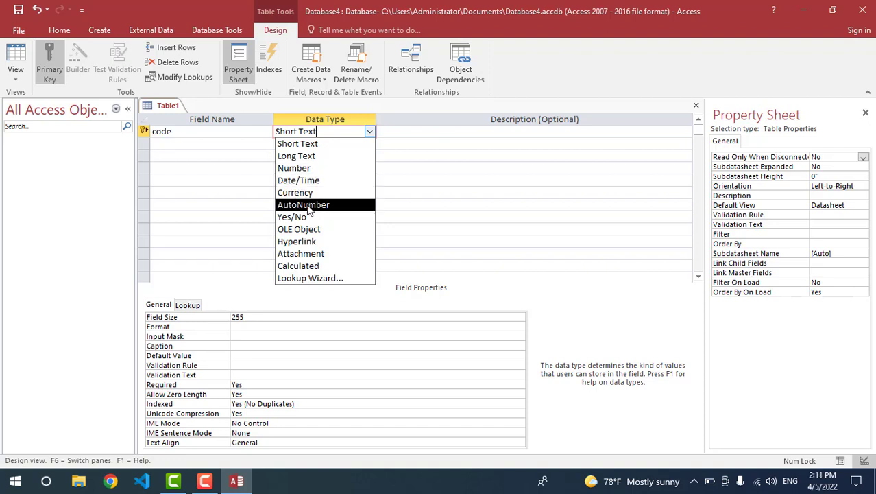
pyautogui.click(330, 144)
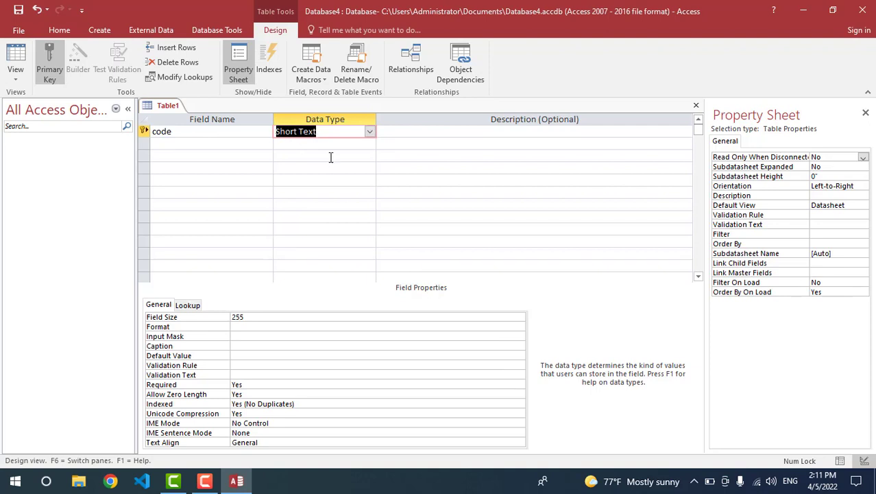
# - Add two Short Text fields named naw and bash below the code field
pyautogui.click(199, 145)
pyautogui.write('n')
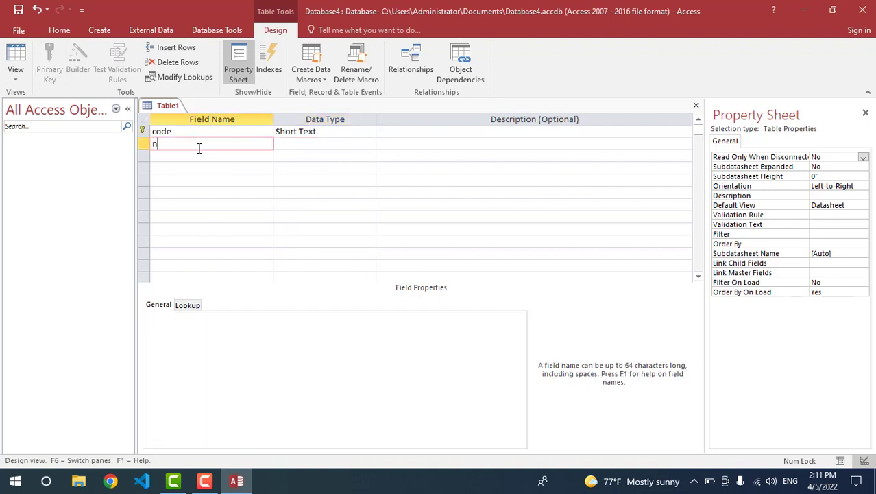
pyautogui.write('aw')
pyautogui.click(197, 159)
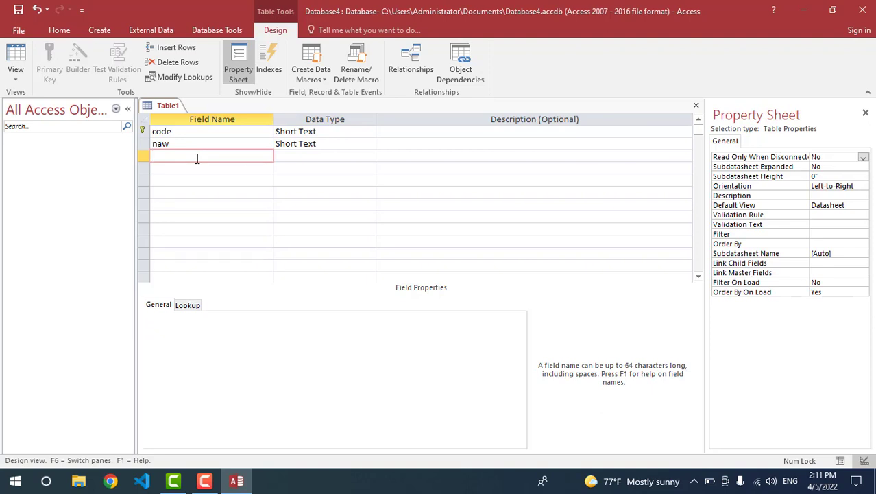
pyautogui.write('bash')
pyautogui.press('Down')
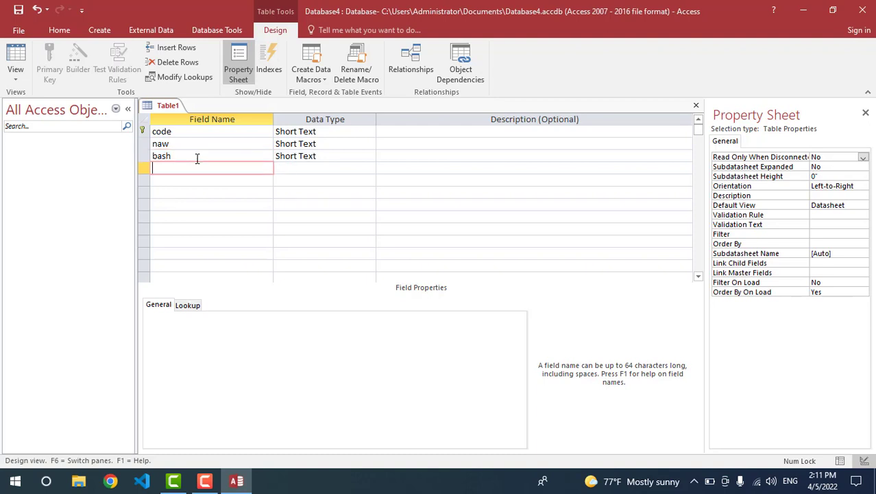
# - Add a field named qonax with data type Number, and set the code field's data type to Number
pyautogui.write('qonax')
pyautogui.click(320, 168)
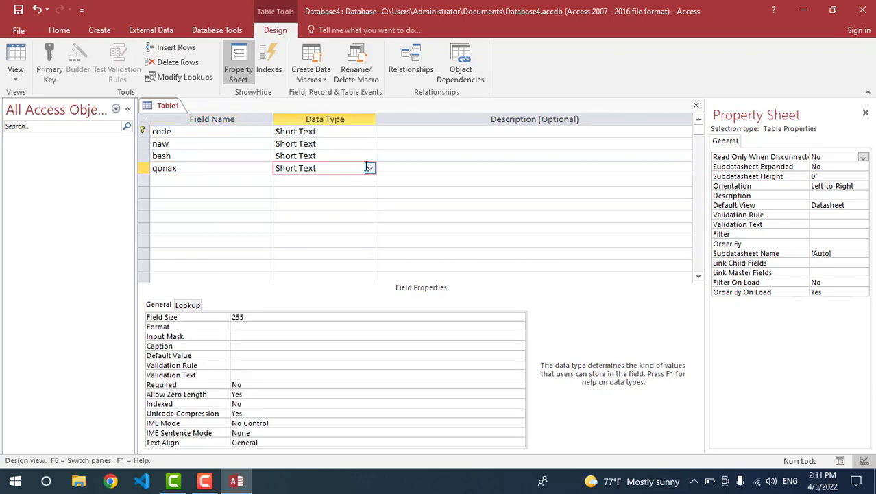
pyautogui.click(369, 168)
pyautogui.click(329, 204)
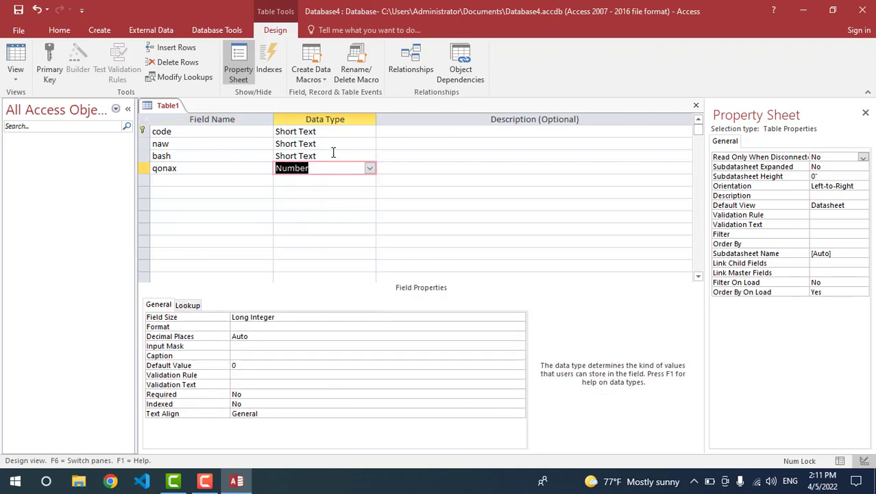
pyautogui.click(371, 131)
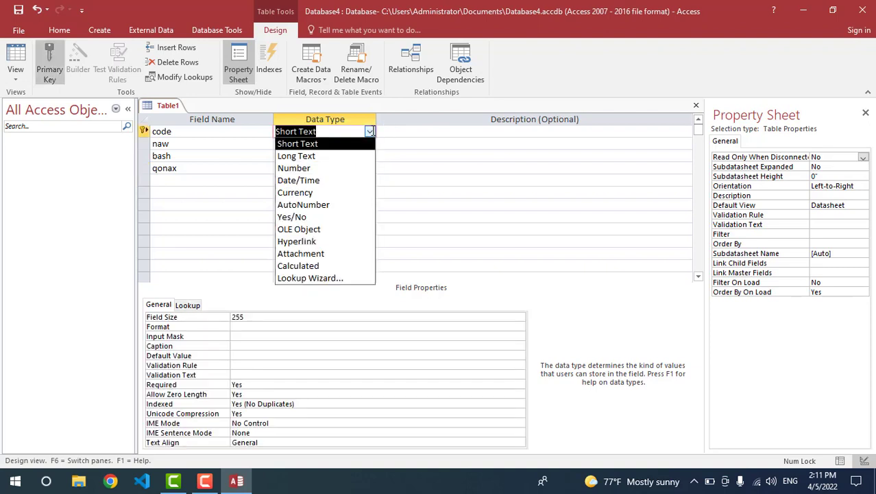
pyautogui.click(328, 168)
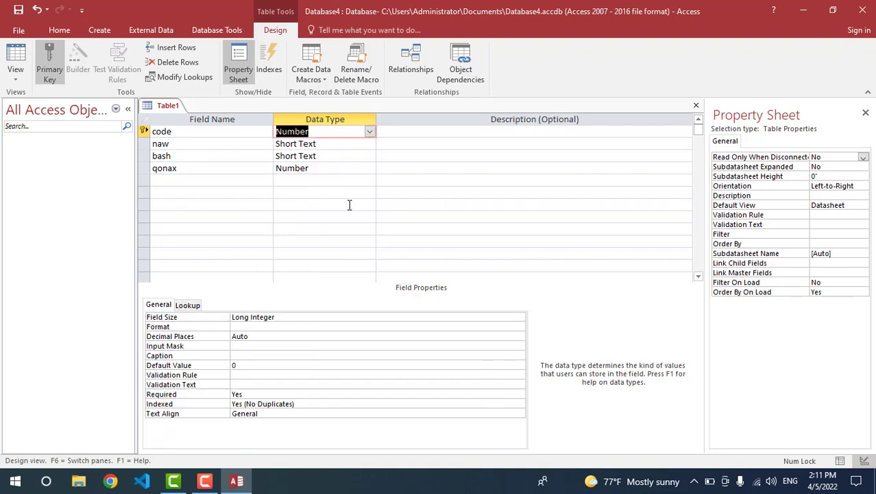
# - Save the table under the name xwendkar
pyautogui.rightClick(160, 107)
pyautogui.click(206, 114)
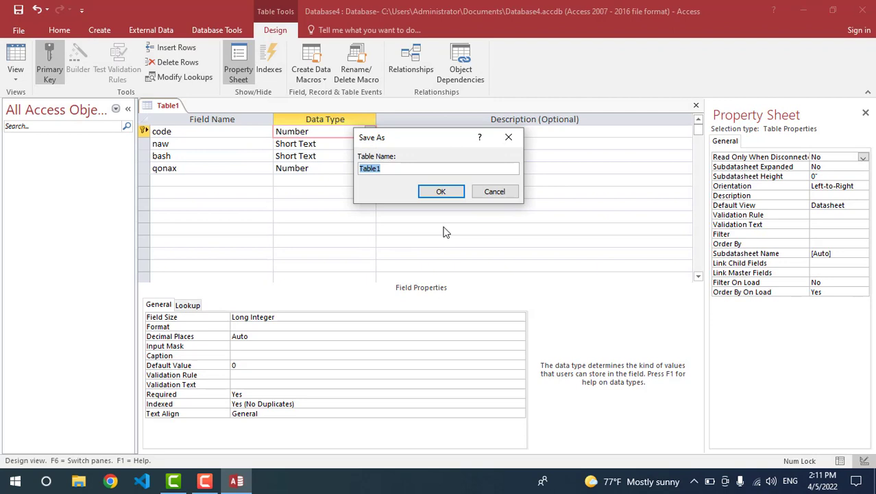
pyautogui.write('xwendkar')
pyautogui.click(443, 192)
pyautogui.rightClick(184, 107)
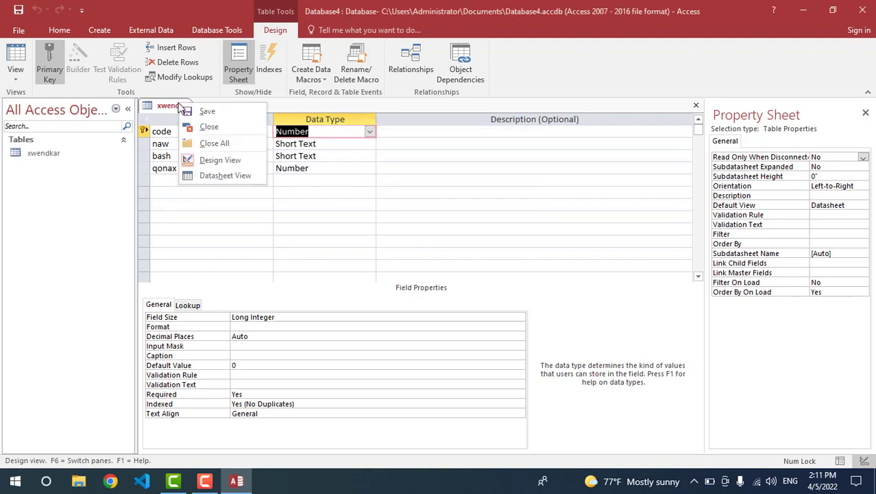
pyautogui.press('Escape')
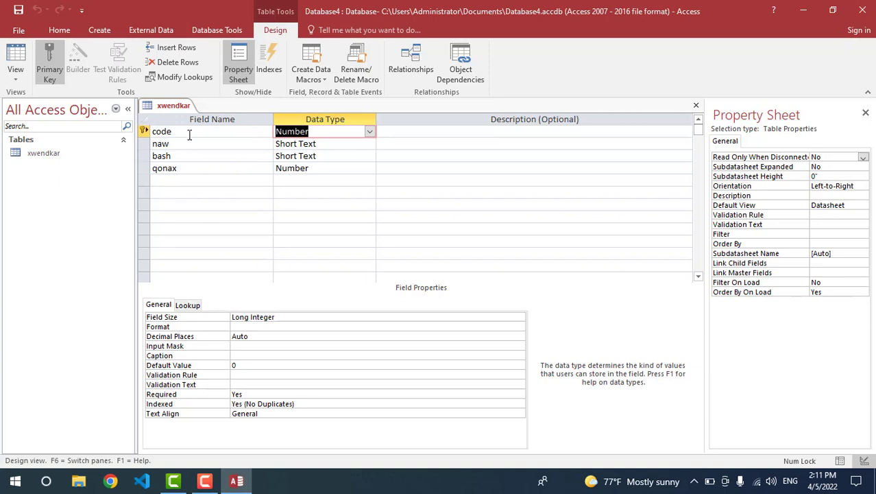
pyautogui.doubleClick(163, 131)
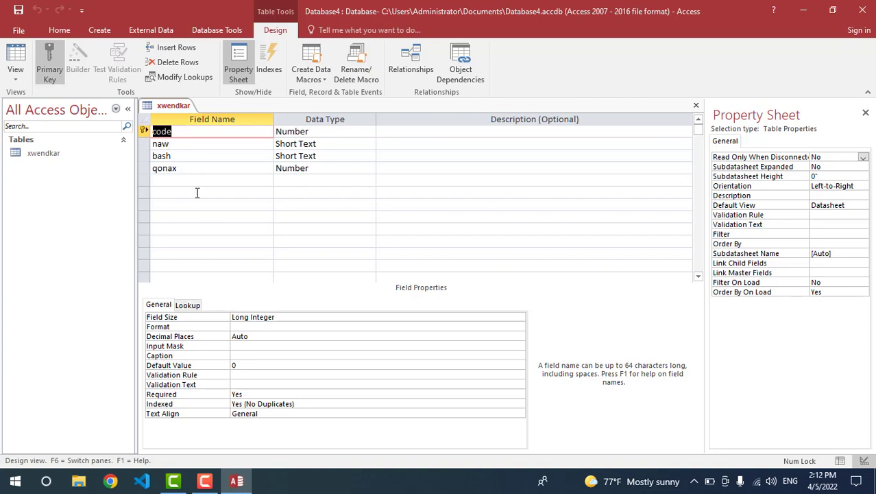
pyautogui.click(177, 144)
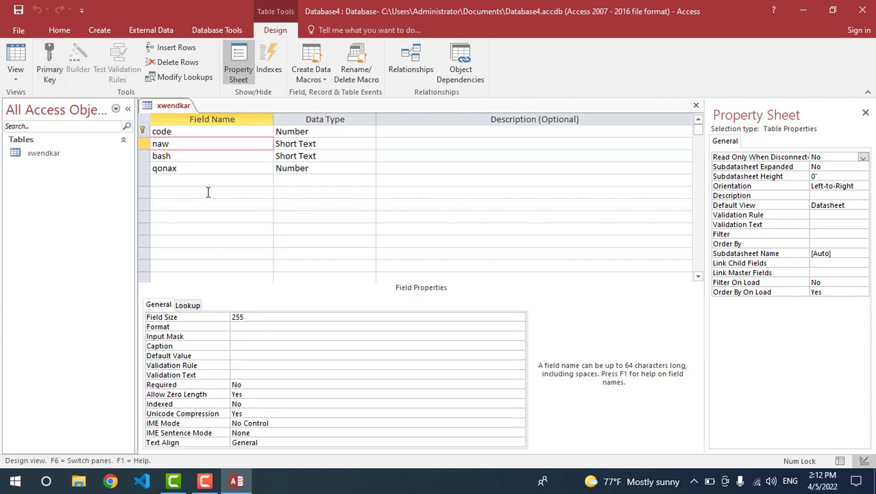
pyautogui.click(172, 131)
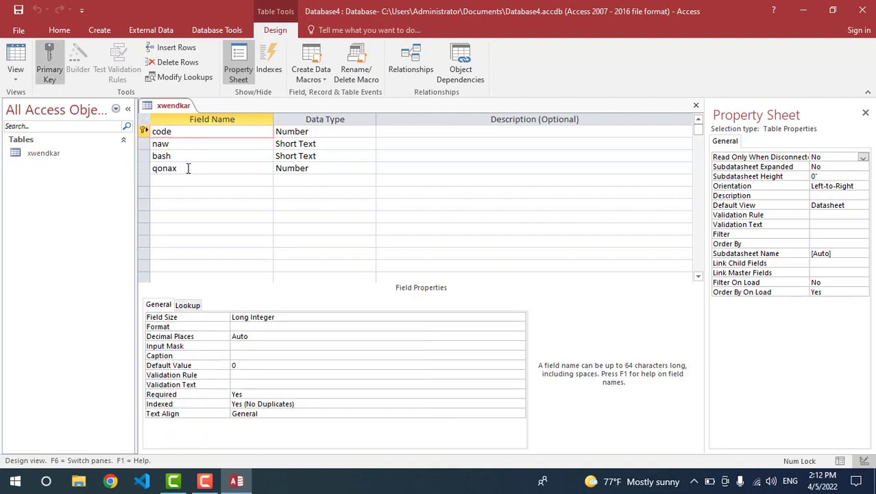
# - Close the xwendkar table and start a second table in Design View with a Number field named code
pyautogui.rightClick(171, 107)
pyautogui.click(198, 131)
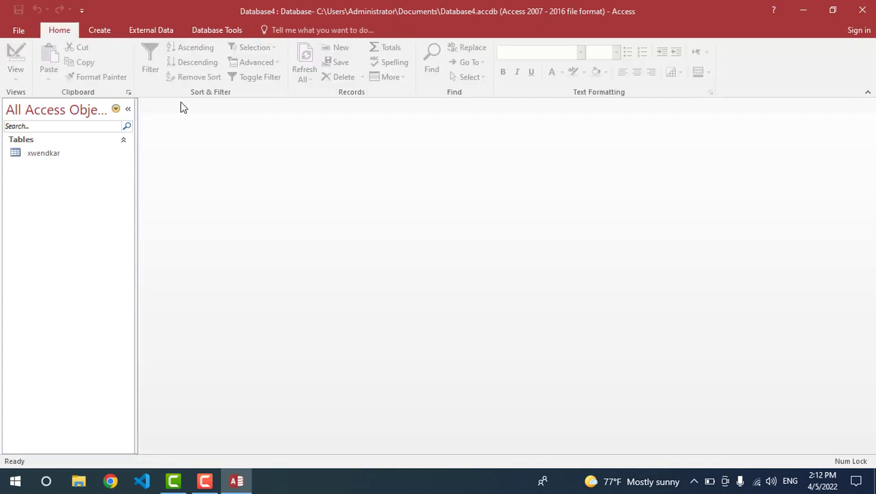
pyautogui.click(100, 30)
pyautogui.click(91, 72)
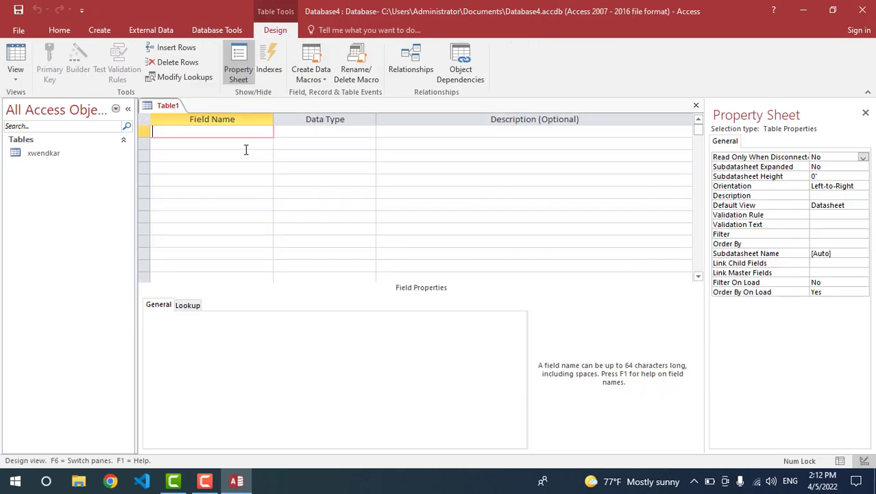
pyautogui.write('code')
pyautogui.press('Tab')
pyautogui.write('n')
pyautogui.press('Tab')
pyautogui.press('Tab')
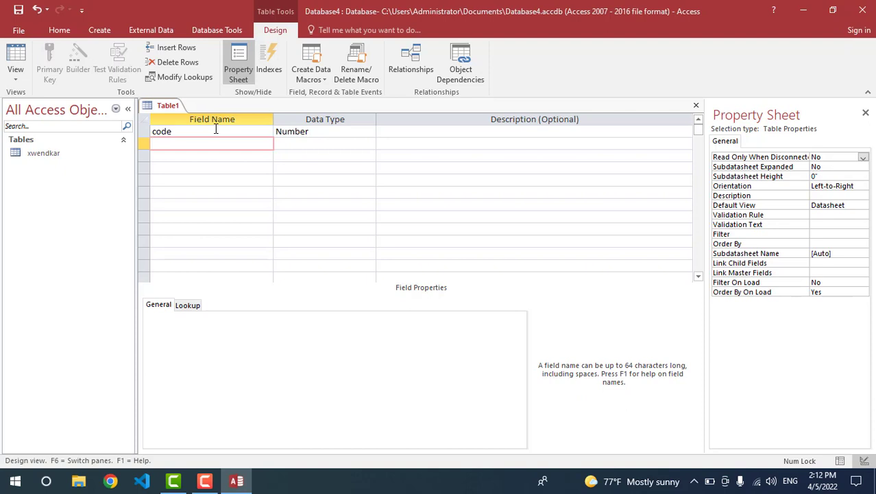
# - Add a Date/Time field named barwar and a Short Text field named babat to the new table
pyautogui.write('barwar')
pyautogui.press('Tab')
pyautogui.write('d')
pyautogui.press('Tab')
pyautogui.press('Tab')
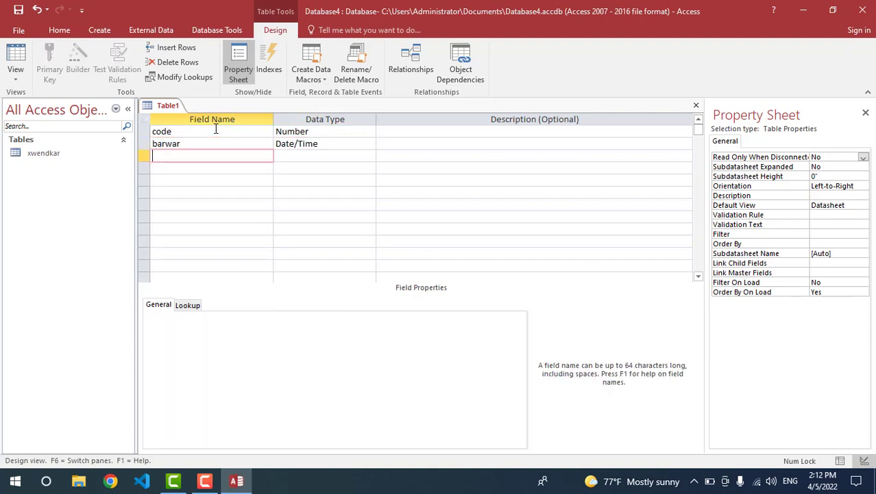
pyautogui.write('baba')
pyautogui.press('Tab')
pyautogui.press('Tab')
pyautogui.press('Tab')
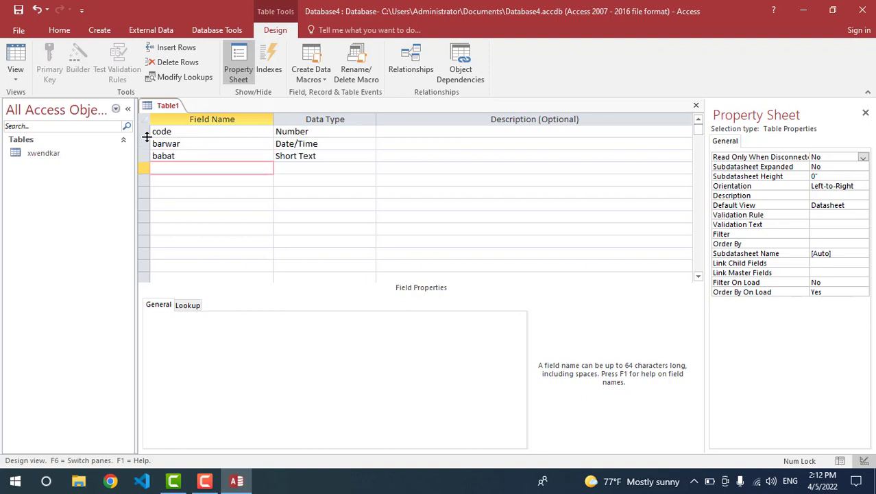
# - Save the table as nahatn without creating a primary key
pyautogui.rightClick(156, 107)
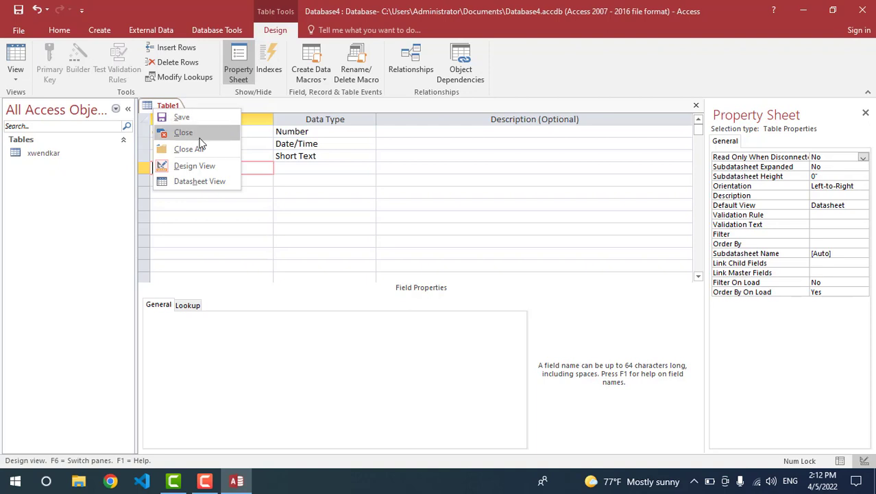
pyautogui.click(199, 116)
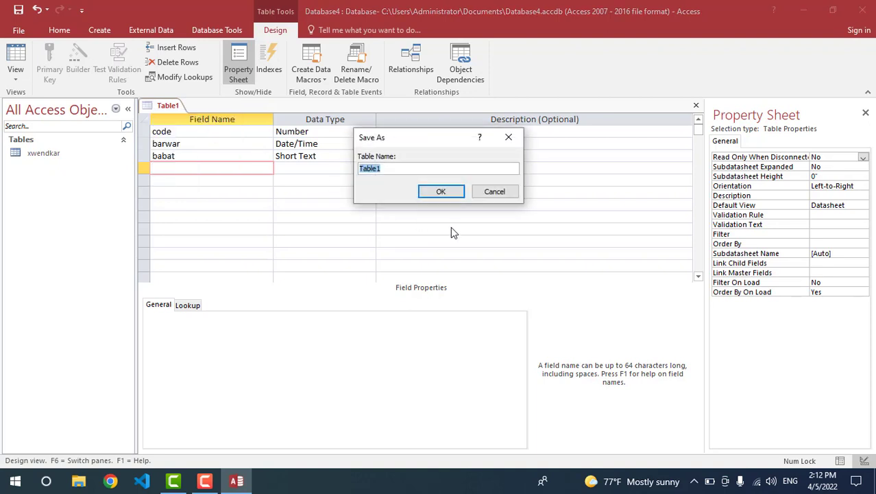
pyautogui.write('nahatn')
pyautogui.click(441, 192)
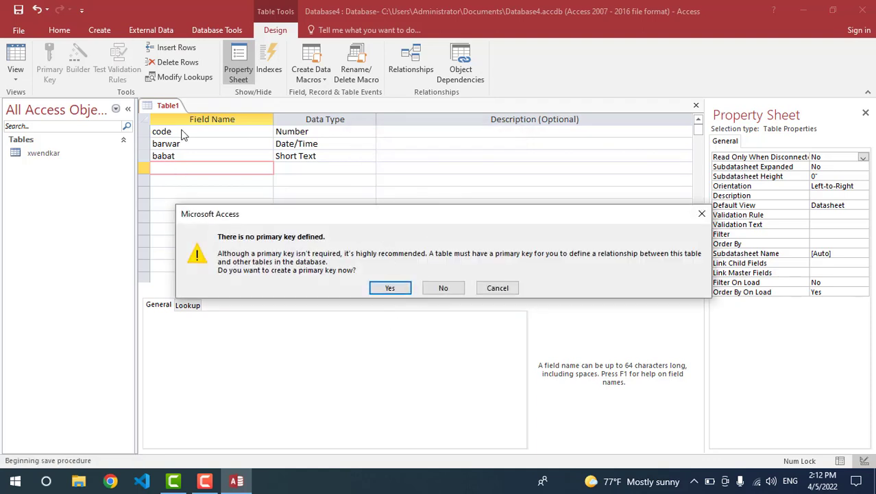
pyautogui.click(442, 288)
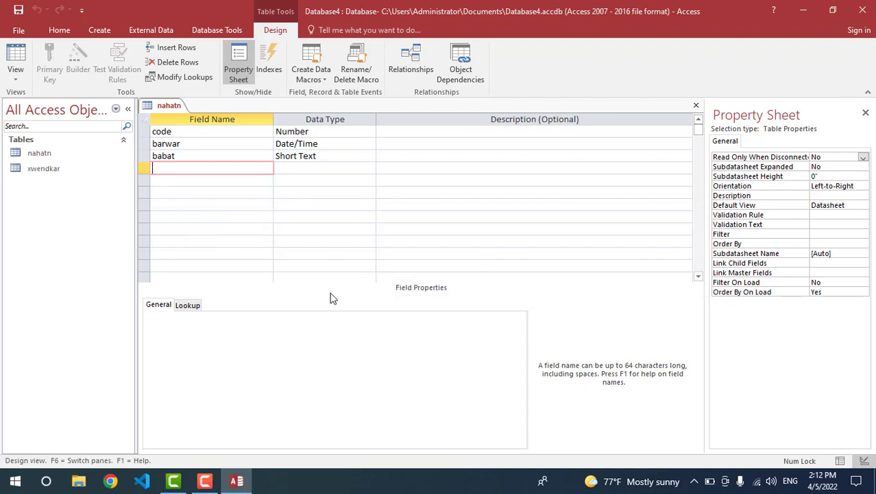
# - Close the nahatn table, check its saved design in Design View, and close it again
pyautogui.rightClick(166, 106)
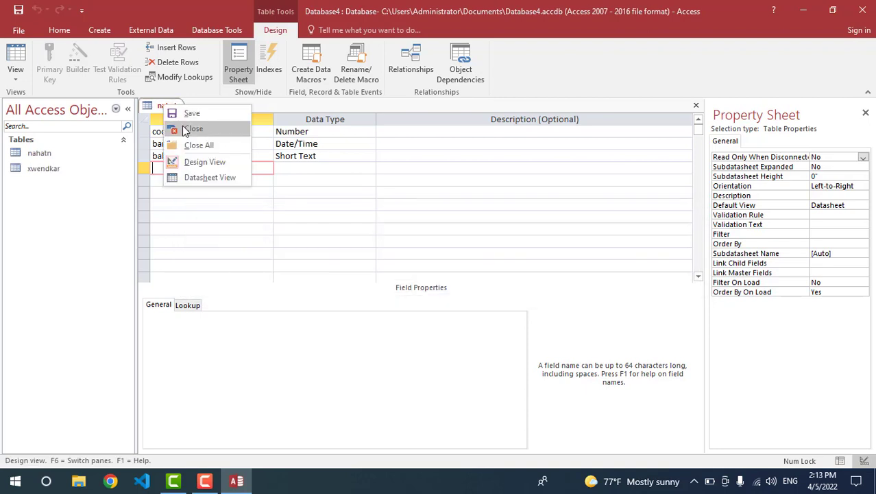
pyautogui.click(185, 131)
pyautogui.rightClick(42, 155)
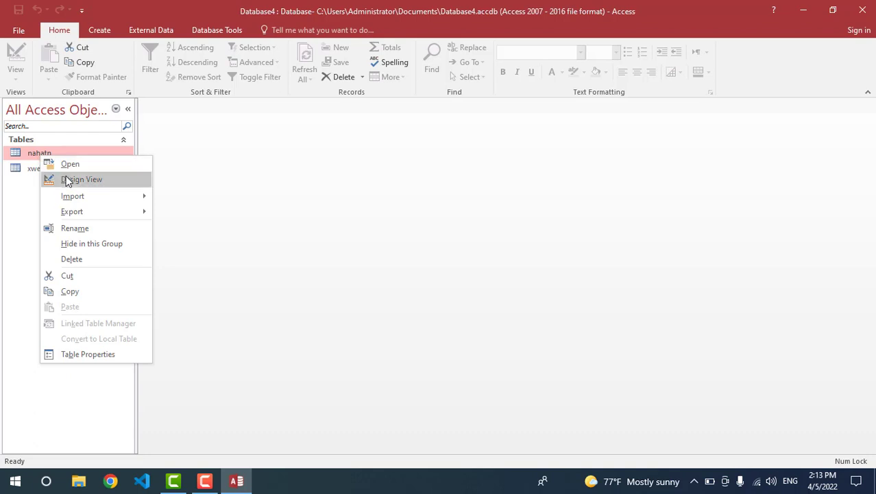
pyautogui.click(68, 179)
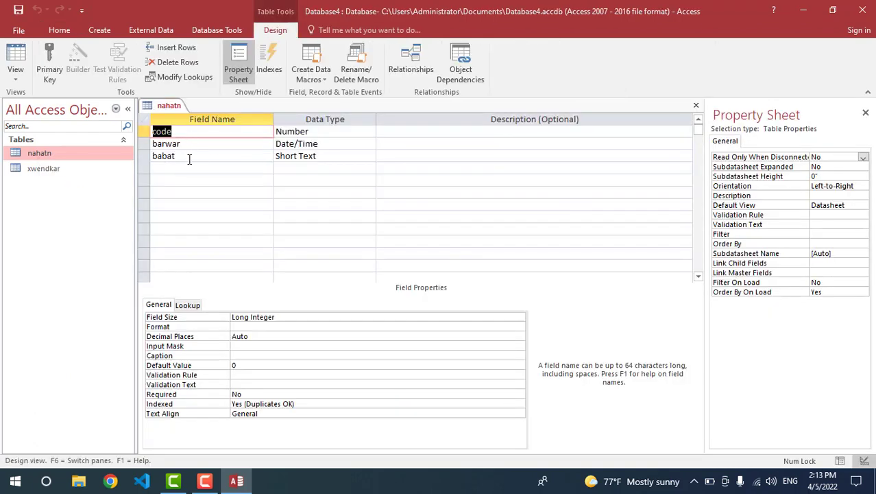
pyautogui.rightClick(166, 106)
pyautogui.click(185, 131)
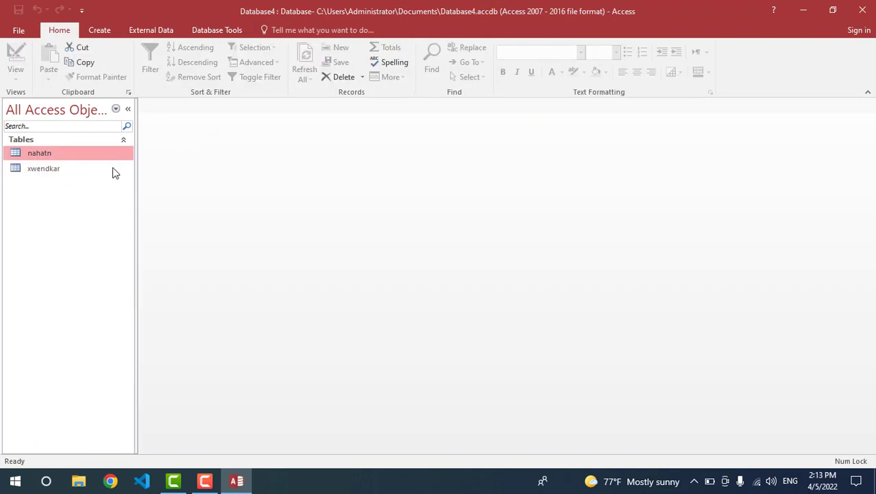
# - Open nahatn and xwendkar in Design View, compare their fields, and close both tables
pyautogui.rightClick(71, 152)
pyautogui.click(76, 174)
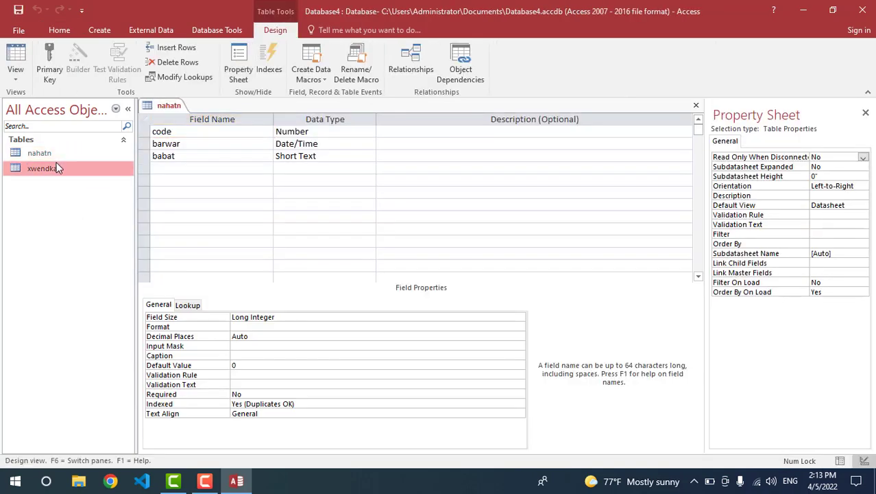
pyautogui.rightClick(59, 169)
pyautogui.click(77, 185)
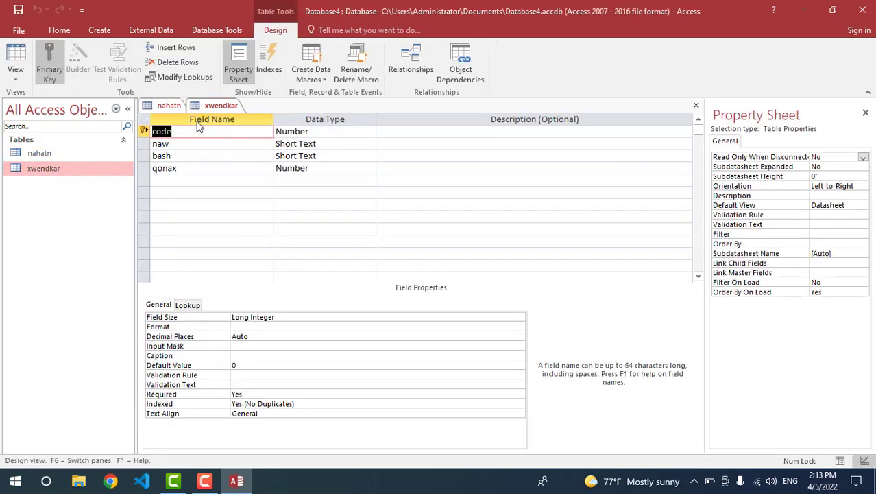
pyautogui.click(169, 106)
pyautogui.click(218, 106)
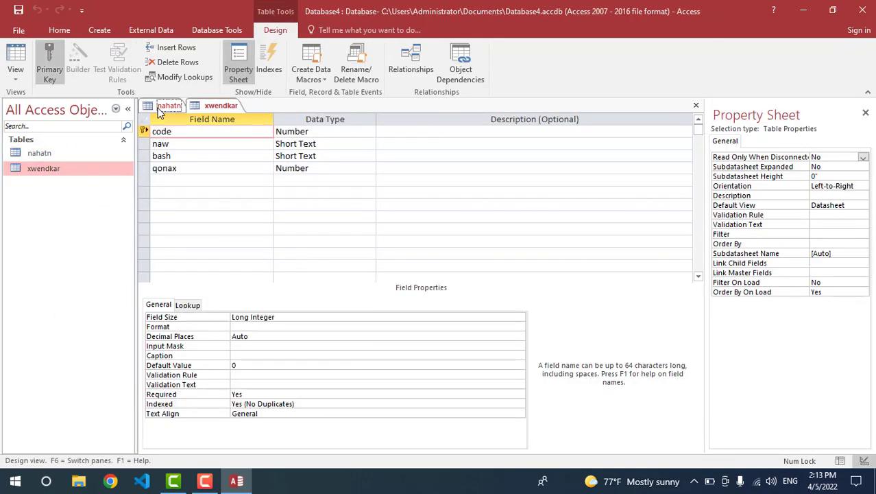
pyautogui.click(169, 107)
pyautogui.click(214, 106)
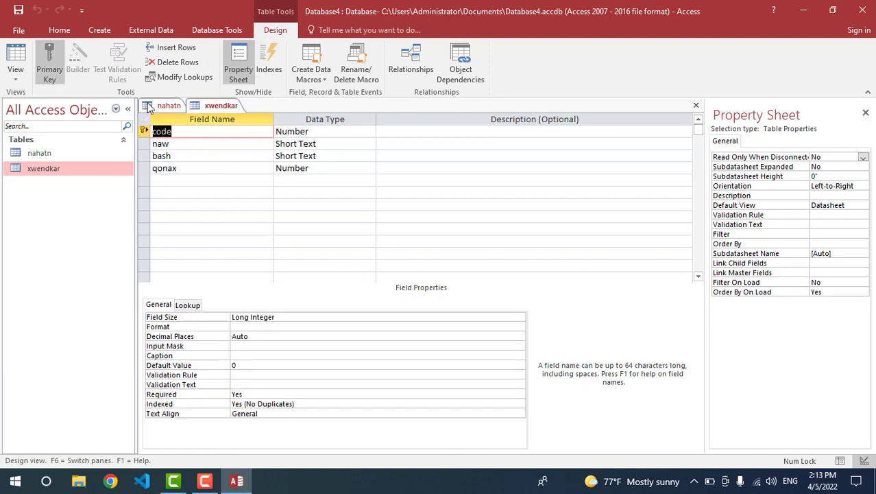
pyautogui.click(169, 106)
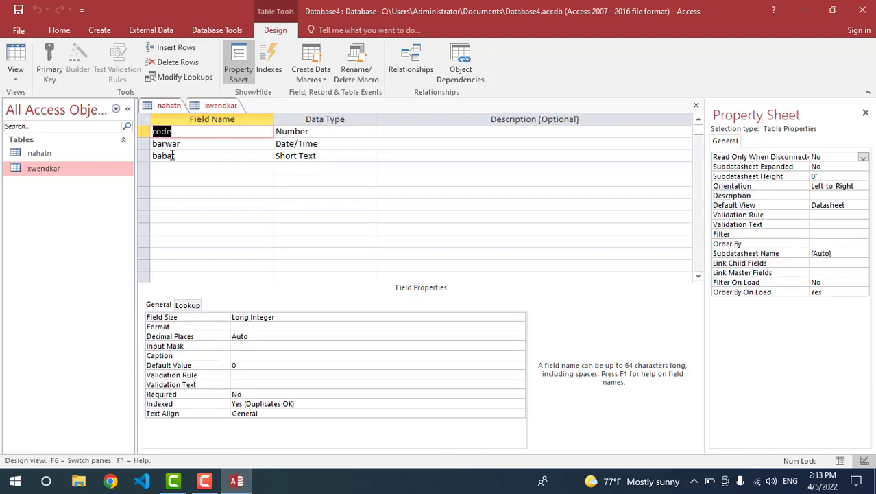
pyautogui.rightClick(211, 105)
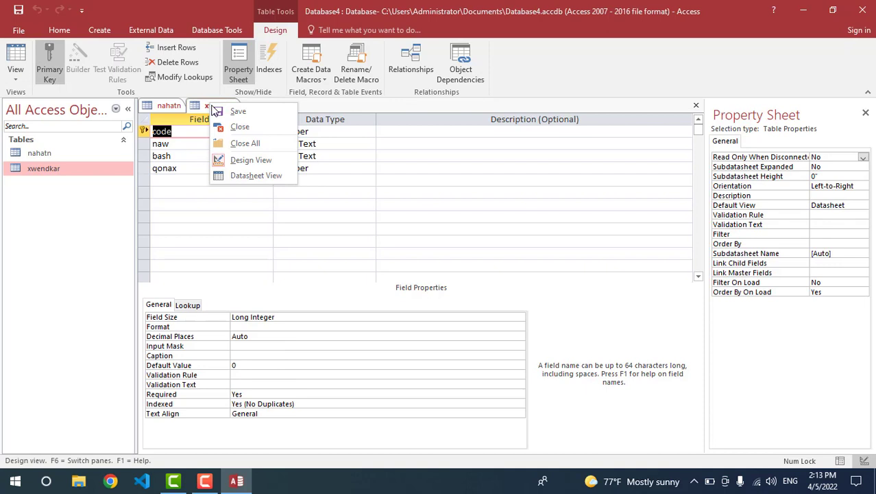
pyautogui.click(245, 143)
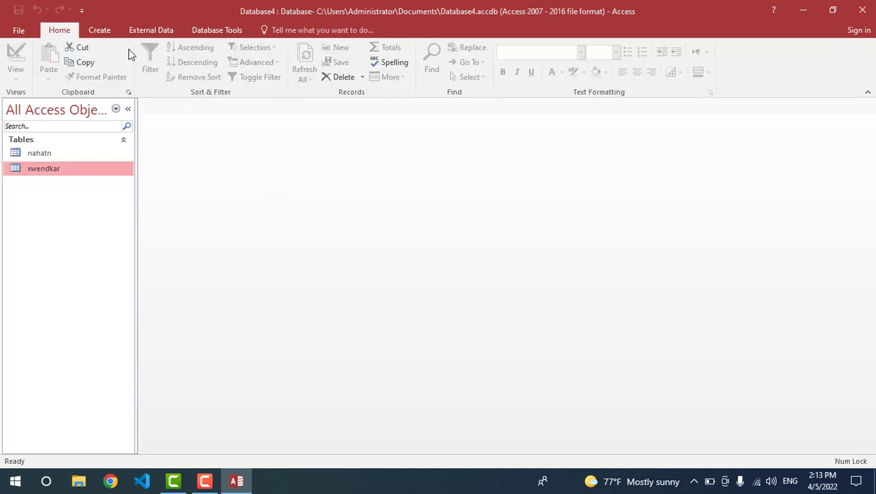
# - Open the Relationships window and add the nahatn and xwendkar tables to the layout
pyautogui.click(216, 30)
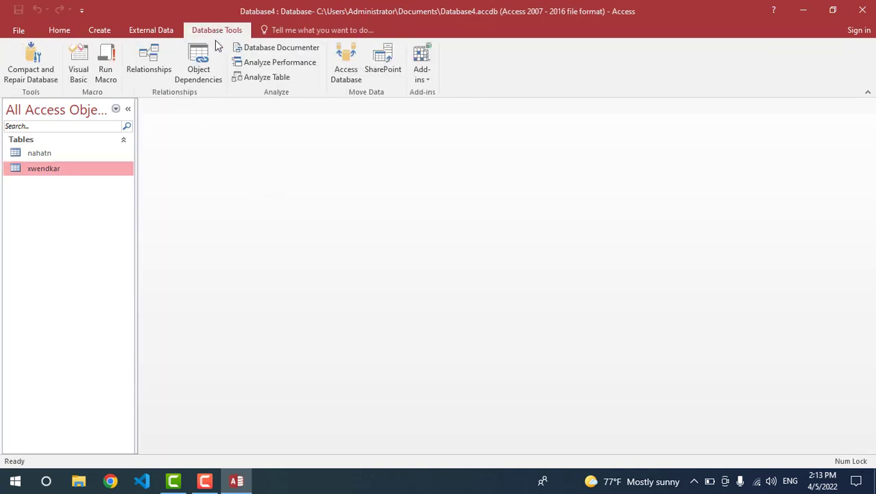
pyautogui.click(155, 65)
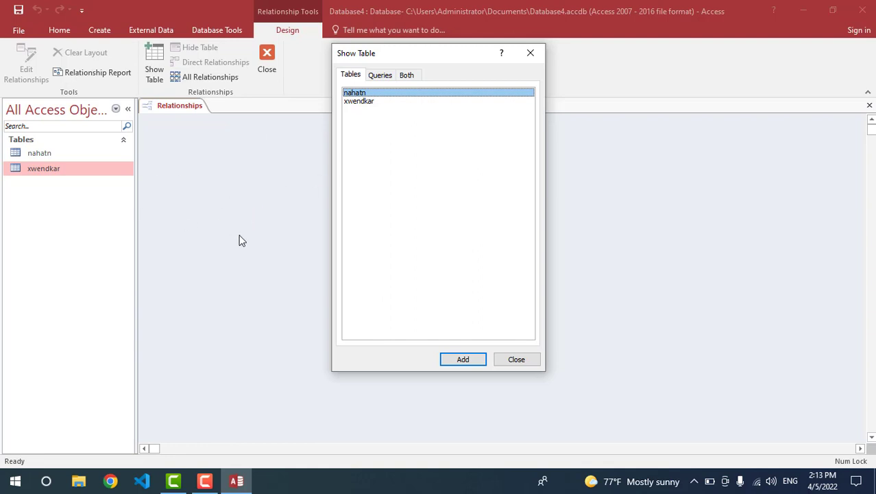
pyautogui.click(518, 361)
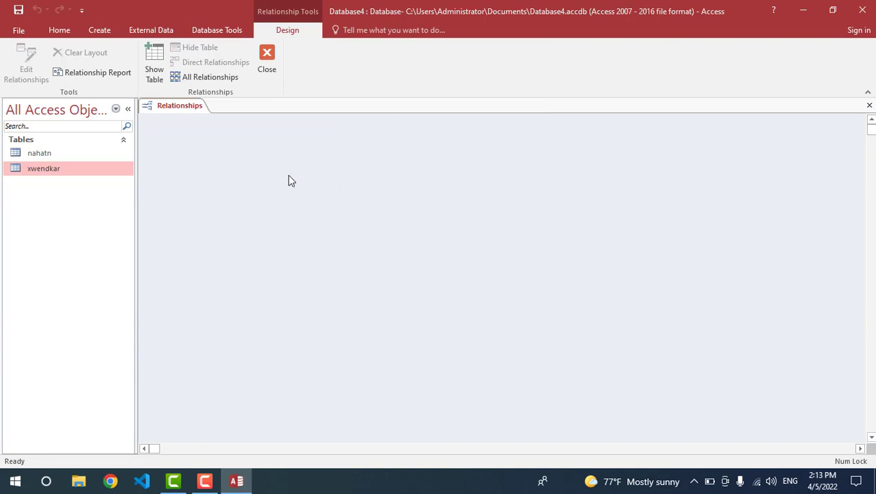
pyautogui.click(154, 62)
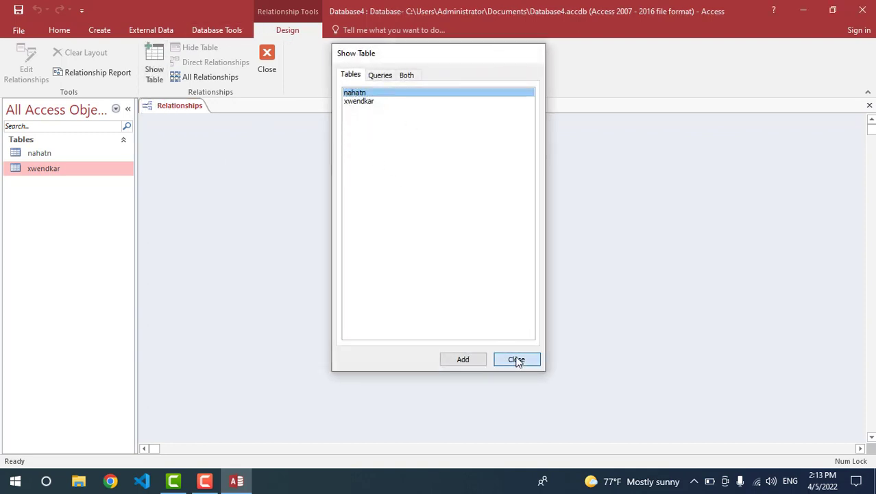
pyautogui.click(517, 360)
pyautogui.rightClick(528, 248)
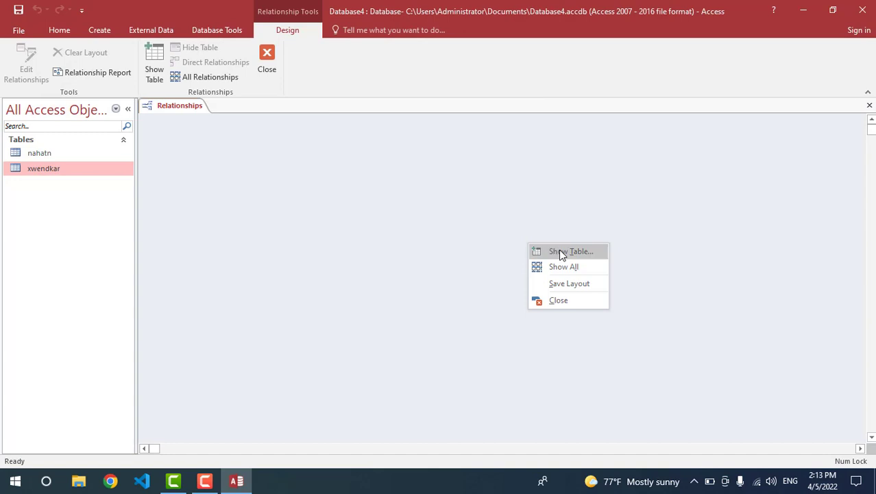
pyautogui.click(563, 252)
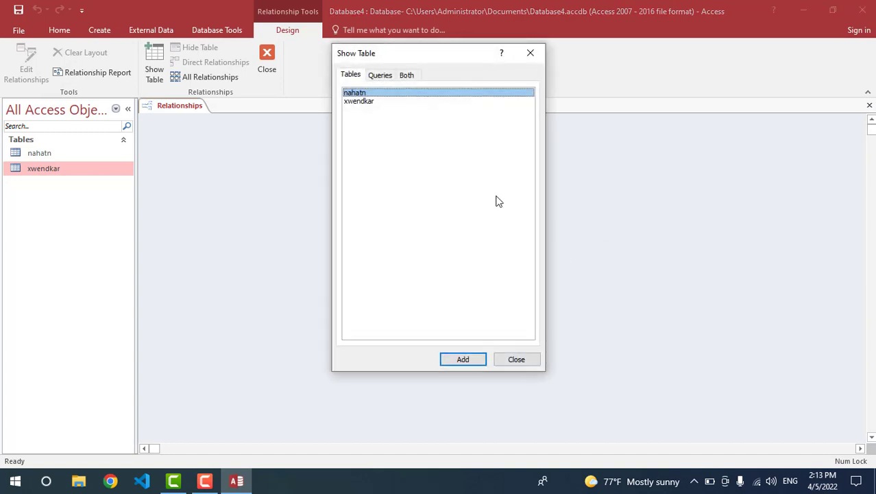
pyautogui.click(455, 358)
pyautogui.click(371, 101)
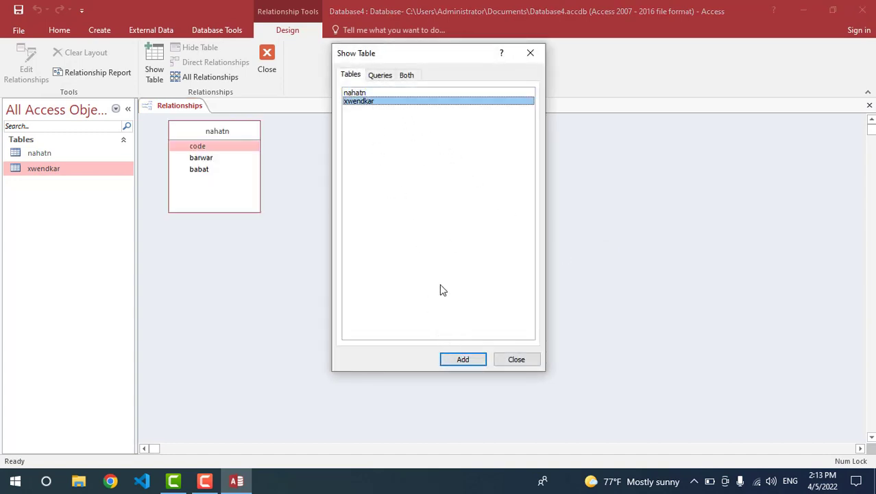
pyautogui.click(469, 359)
pyautogui.moveTo(422, 55); pyautogui.dragTo(718, 71)
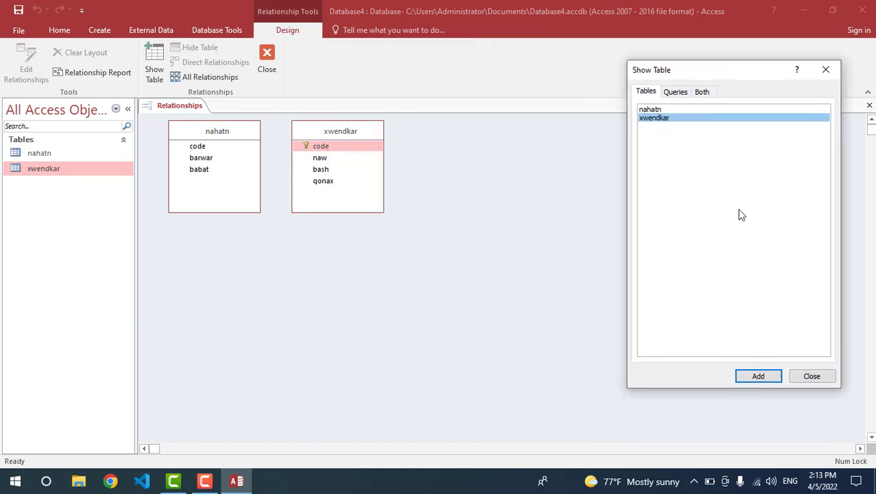
# - Add two extra copies of the xwendkar table and hide both duplicates from the relationship layout
pyautogui.click(749, 377)
pyautogui.click(749, 376)
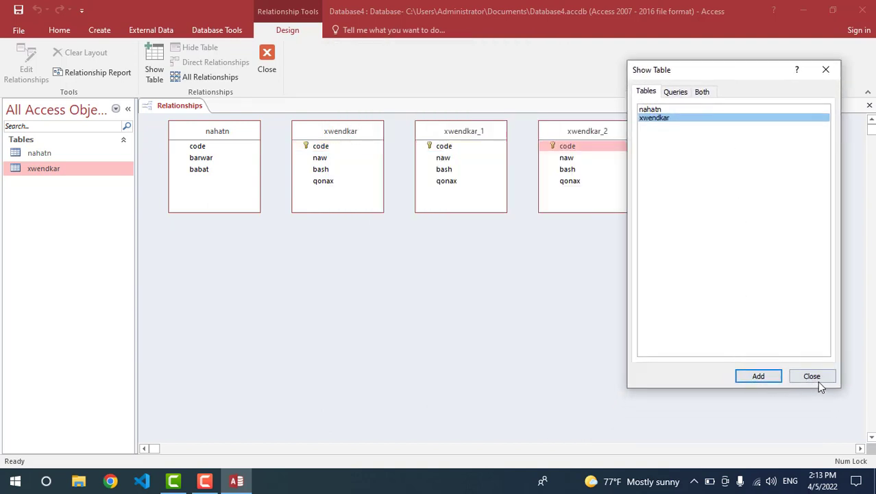
pyautogui.click(817, 379)
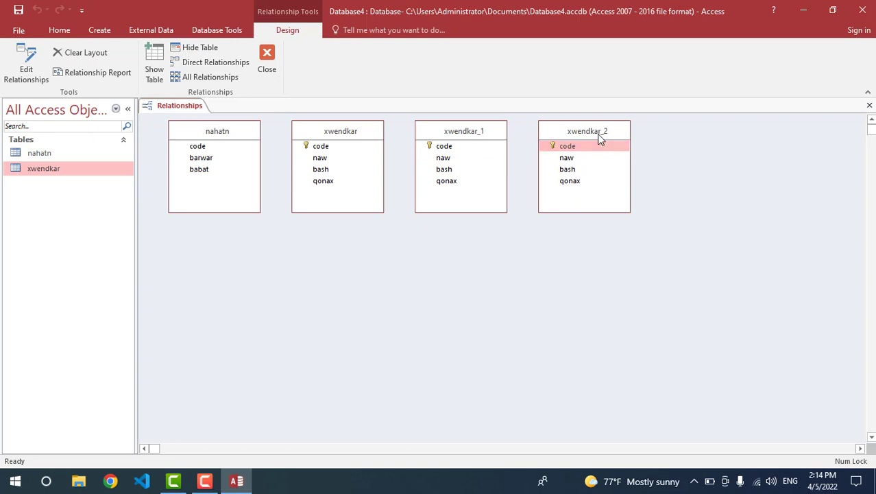
pyautogui.rightClick(466, 135)
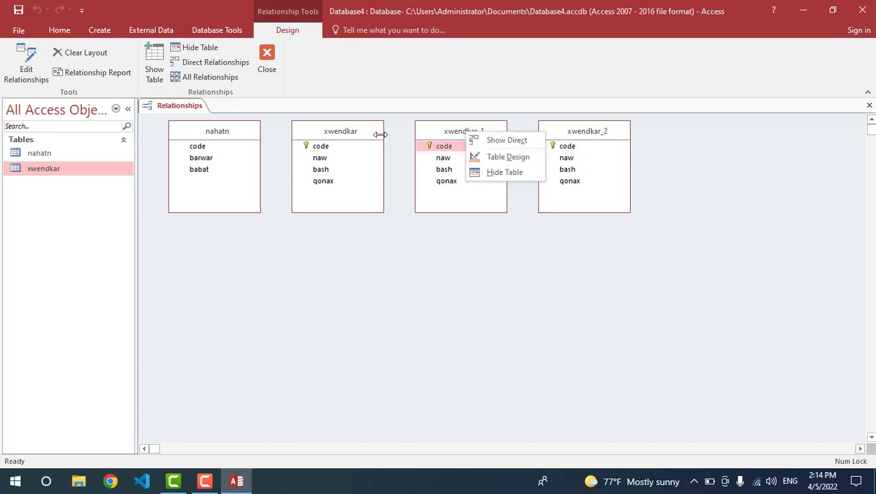
pyautogui.click(503, 174)
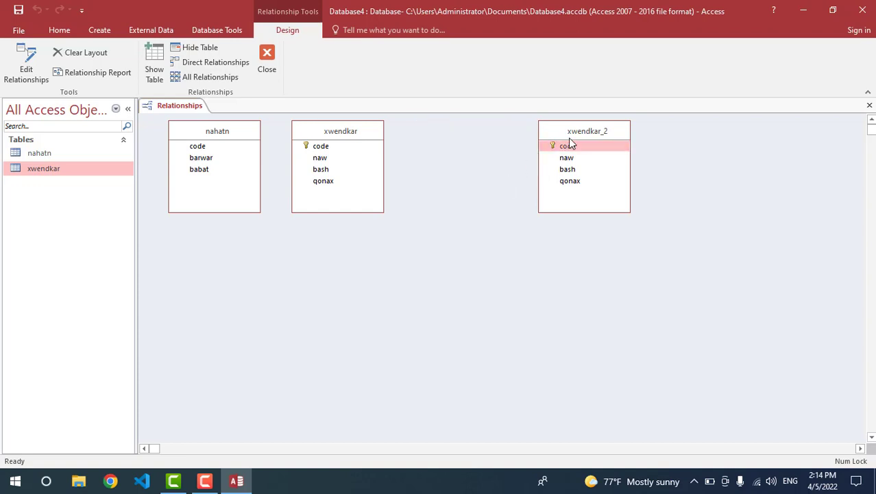
pyautogui.rightClick(585, 134)
pyautogui.click(612, 168)
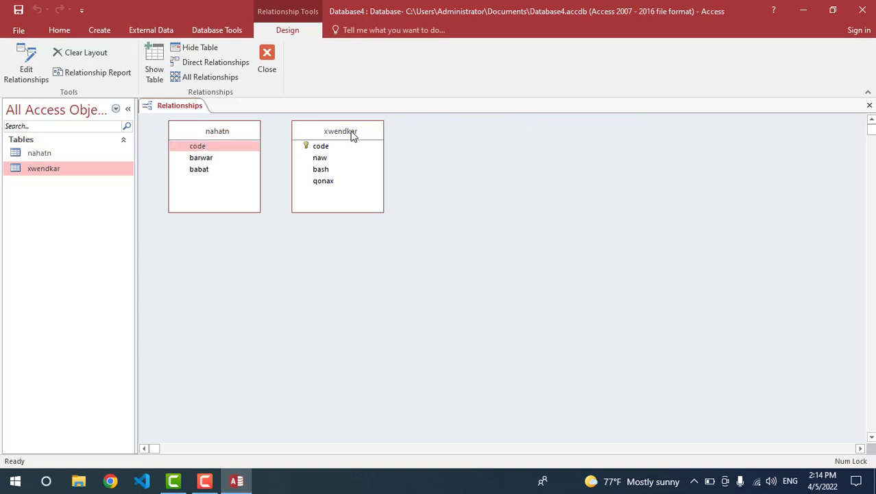
# - Rearrange the two table boxes side by side, with nahatn to the right of xwendkar
pyautogui.moveTo(353, 133); pyautogui.dragTo(554, 170)
pyautogui.moveTo(193, 133); pyautogui.dragTo(653, 162)
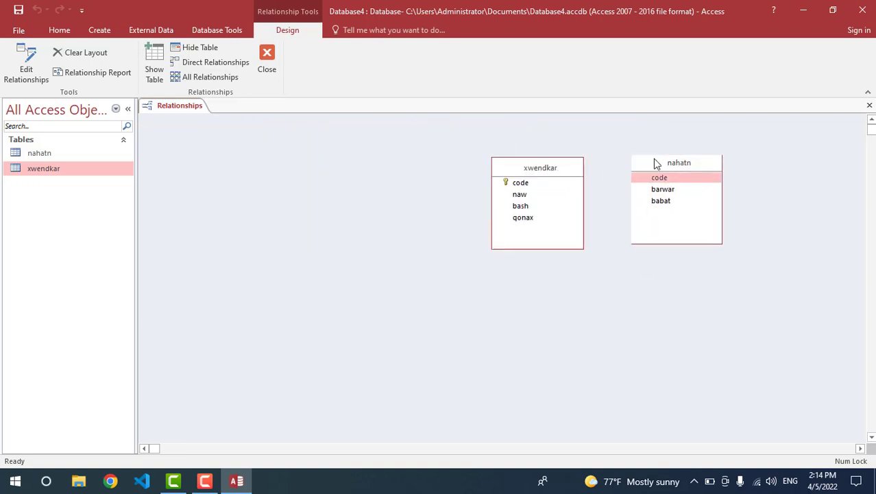
pyautogui.moveTo(561, 173); pyautogui.dragTo(371, 173)
pyautogui.moveTo(647, 168); pyautogui.dragTo(482, 172)
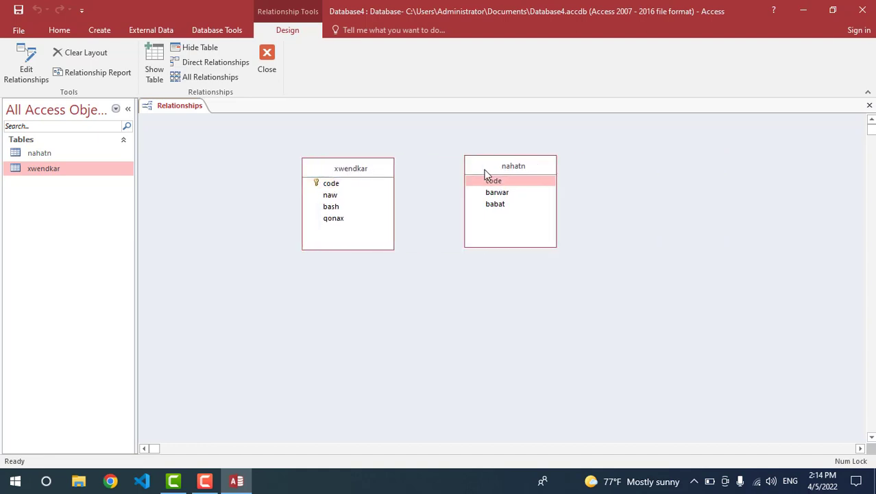
# - Start a relationship from the code field of xwendkar to nahatn, choosing code as the related field
pyautogui.moveTo(355, 184); pyautogui.dragTo(518, 207)
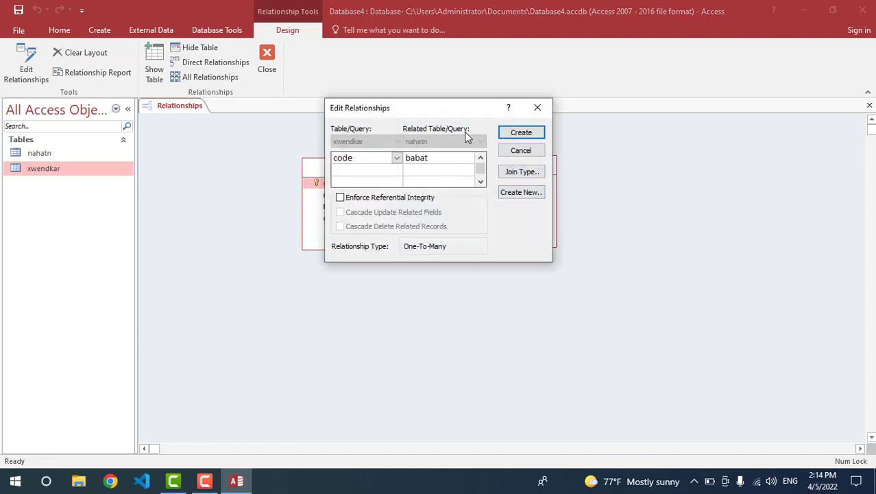
pyautogui.moveTo(457, 117); pyautogui.dragTo(713, 126)
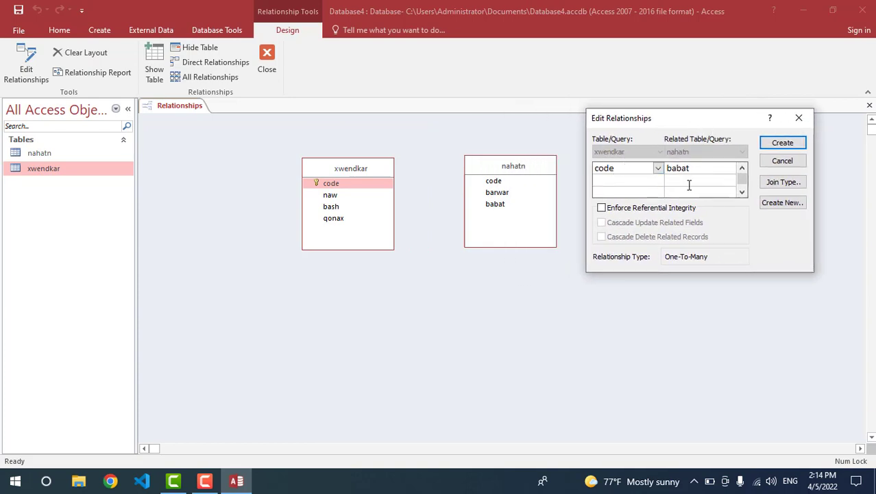
pyautogui.click(724, 168)
pyautogui.click(731, 168)
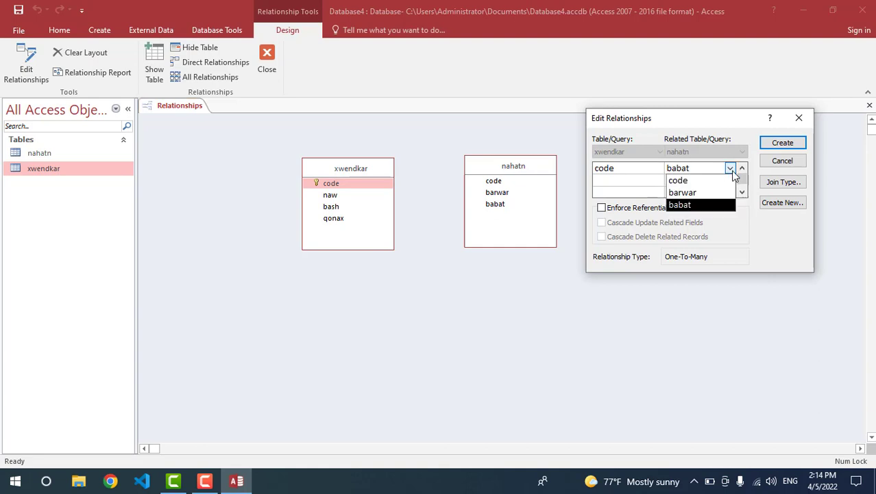
pyautogui.click(715, 180)
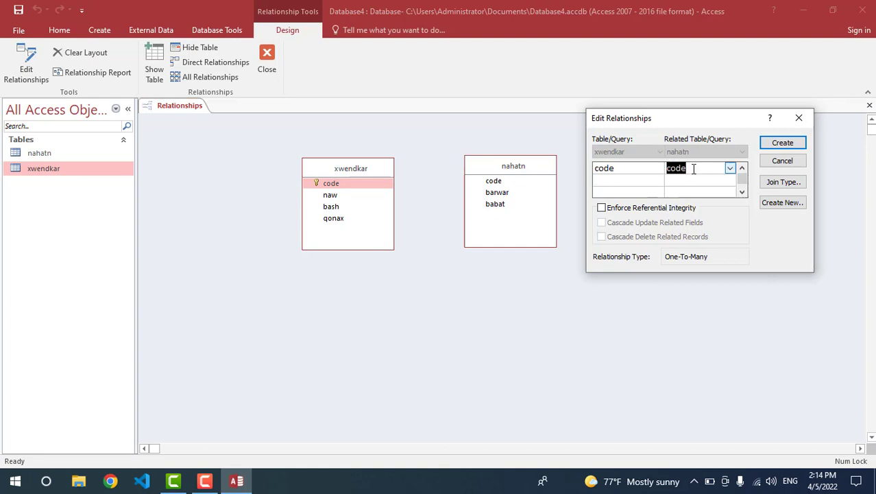
# - Create the relationship with Enforce Referential Integrity, Cascade Update Related Fields and Cascade Delete Related Records enabled
pyautogui.click(601, 208)
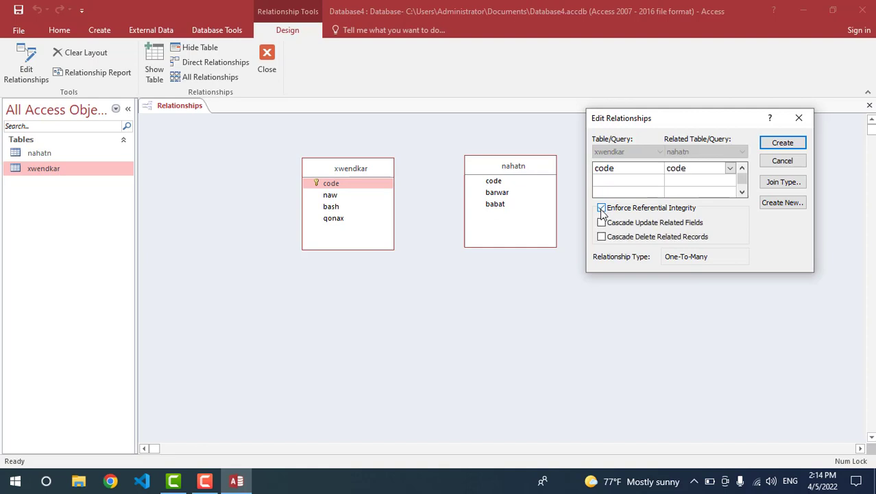
pyautogui.click(601, 223)
pyautogui.click(601, 237)
pyautogui.click(765, 143)
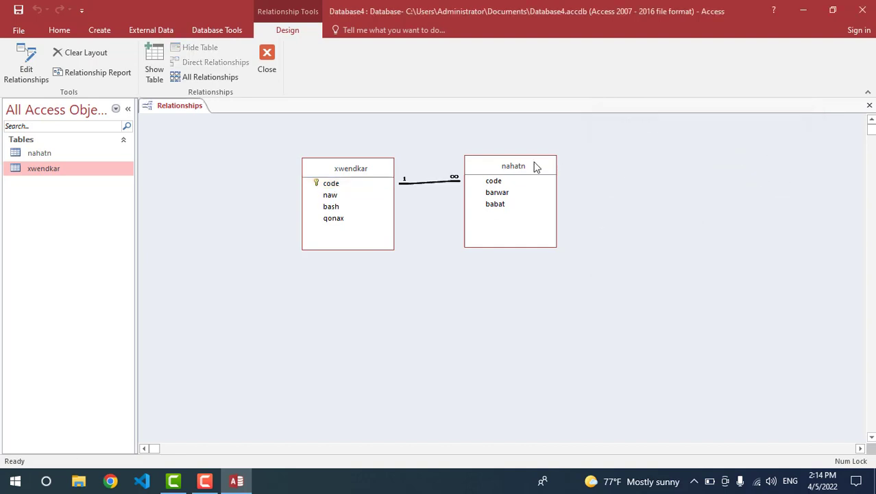
# - Save the relationship layout with nahatn placed diagonally below xwendkar, and close the Relationships window
pyautogui.moveTo(537, 166); pyautogui.dragTo(557, 218)
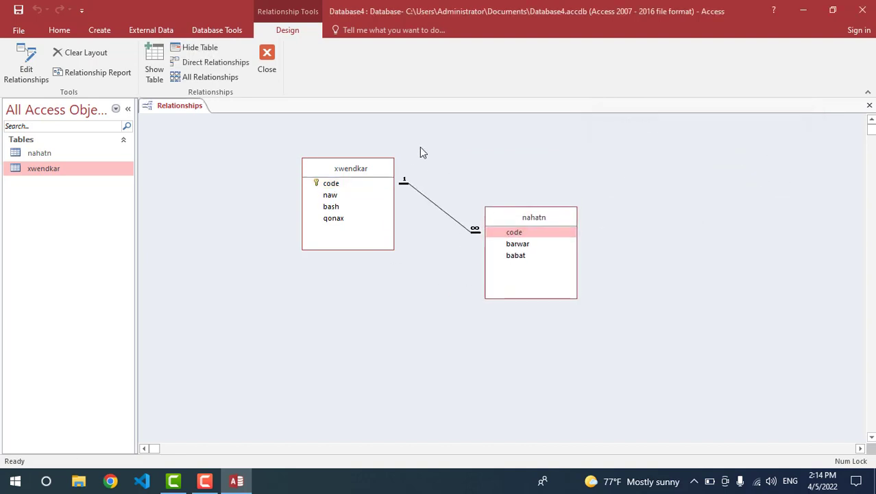
pyautogui.click(18, 10)
pyautogui.click(267, 63)
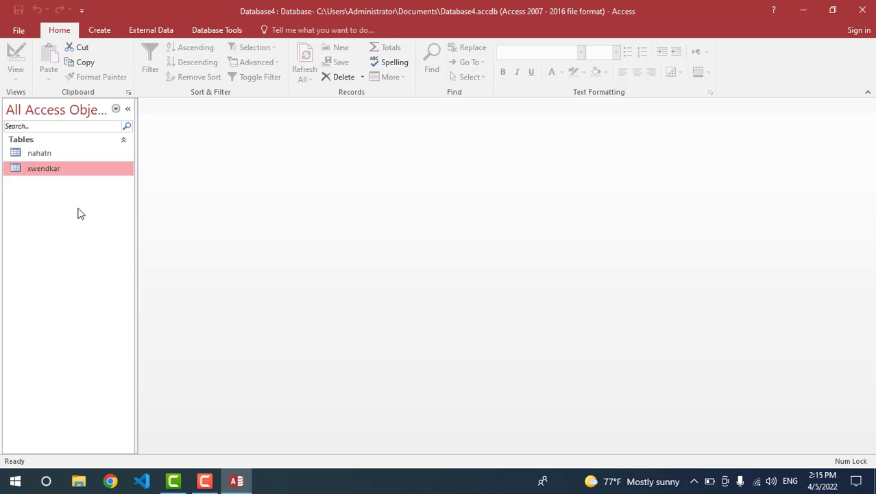
# - Open the xwendkar table and add a record with code 100, the student's name, bash IT and qonax 1
pyautogui.doubleClick(35, 168)
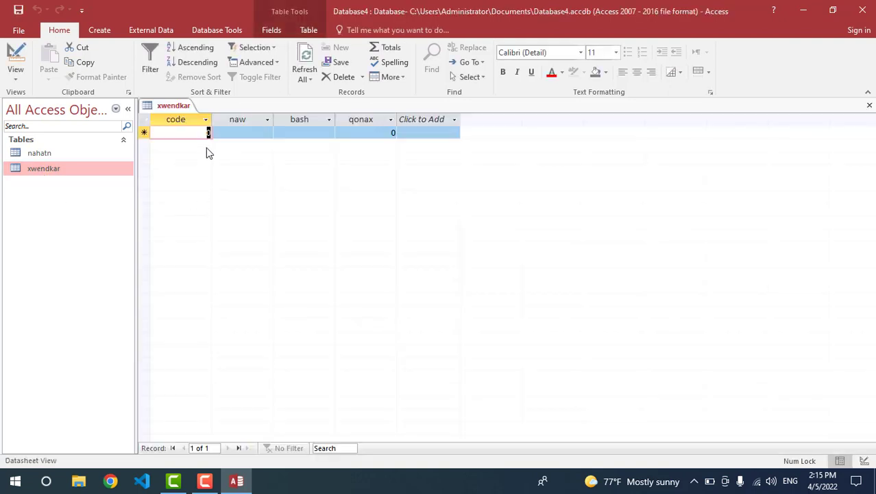
pyautogui.write('100')
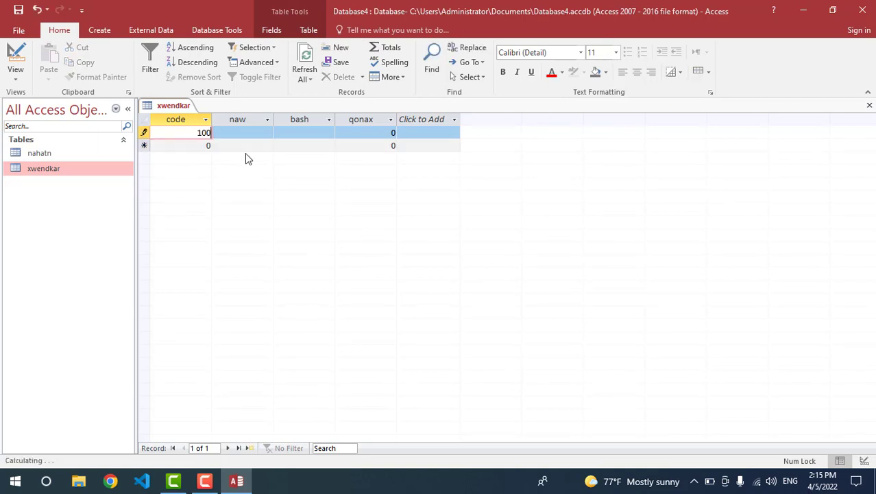
pyautogui.press('Tab')
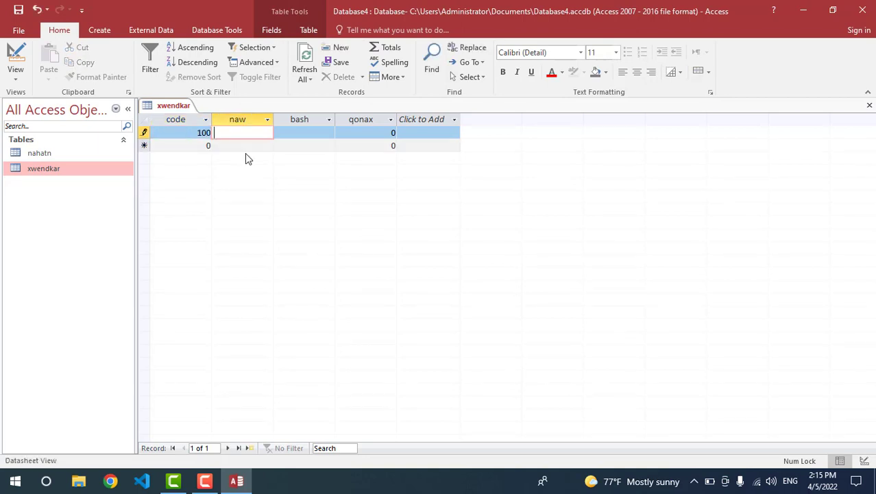
pyautogui.write('ahmad')
pyautogui.press('Tab')
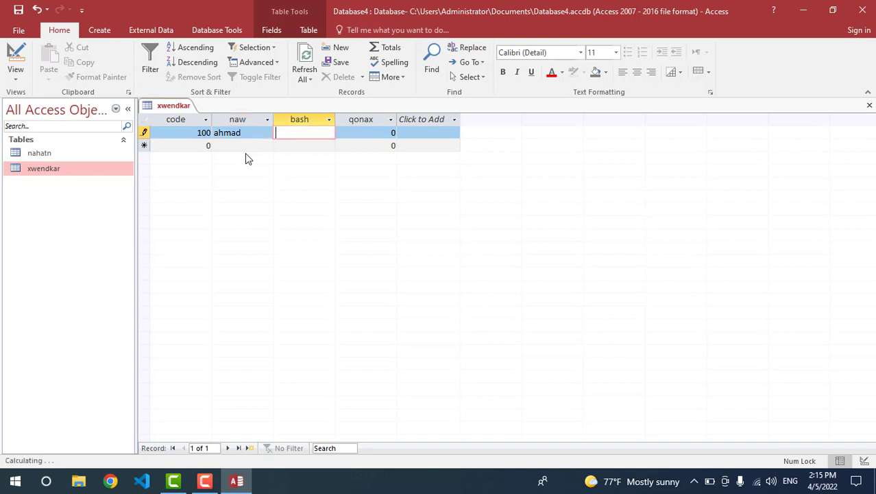
pyautogui.write('IT')
pyautogui.press('Tab')
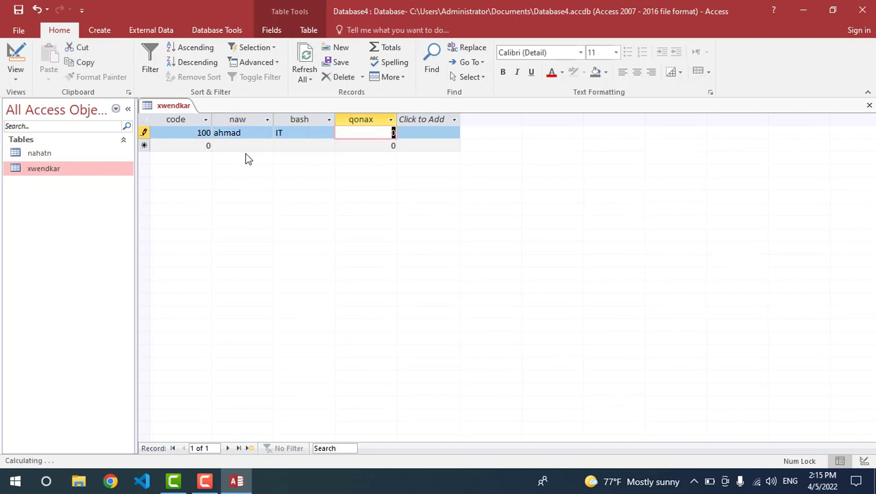
pyautogui.write('1')
pyautogui.press('Tab')
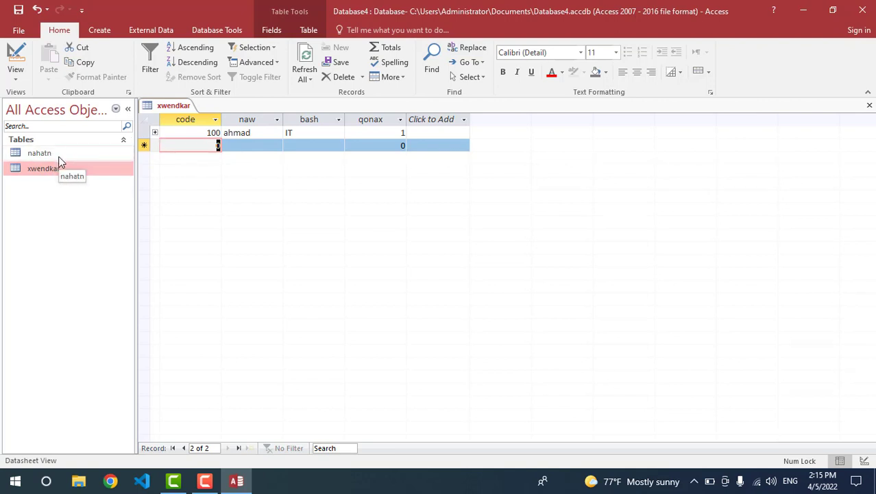
# - Expand the absence subdatasheet of student 100 and add a record with barwar 4/4/2022 and babat Database
pyautogui.click(155, 134)
pyautogui.click(230, 159)
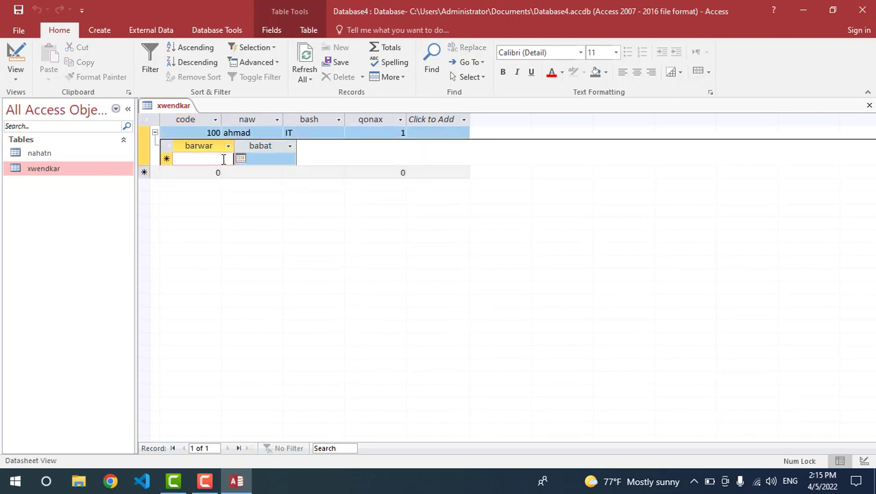
pyautogui.click(270, 157)
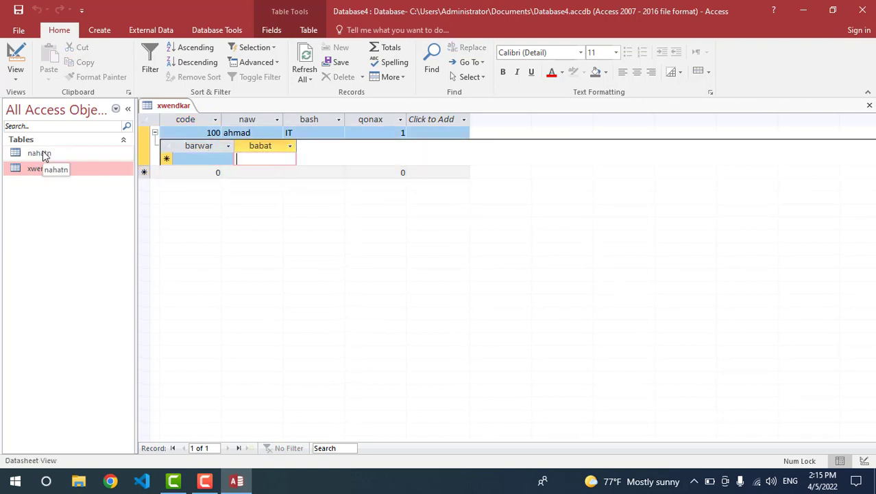
pyautogui.click(205, 157)
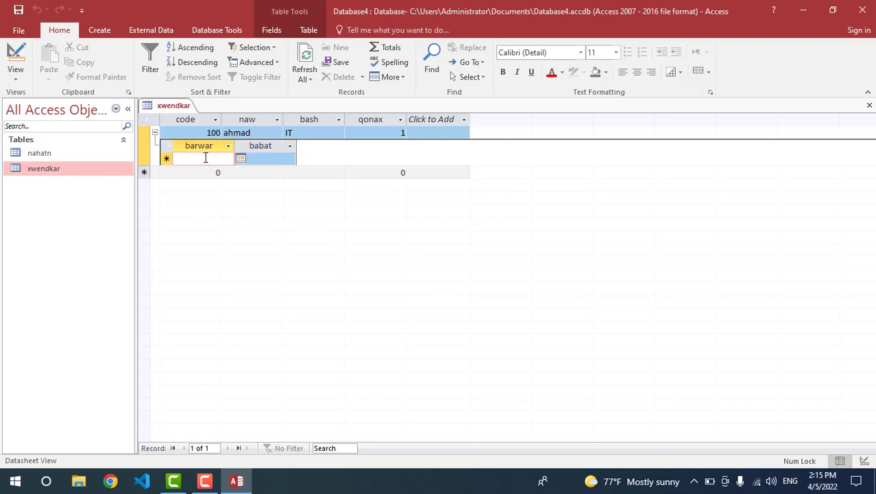
pyautogui.click(240, 158)
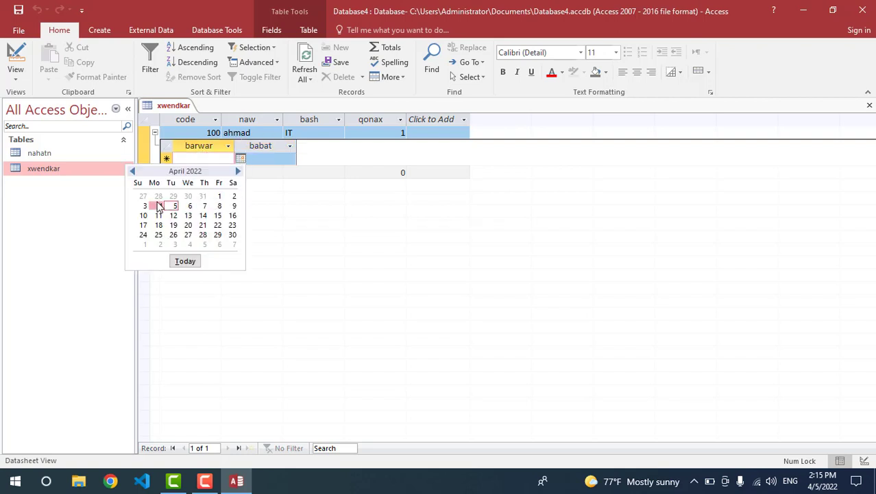
pyautogui.click(159, 207)
pyautogui.click(293, 160)
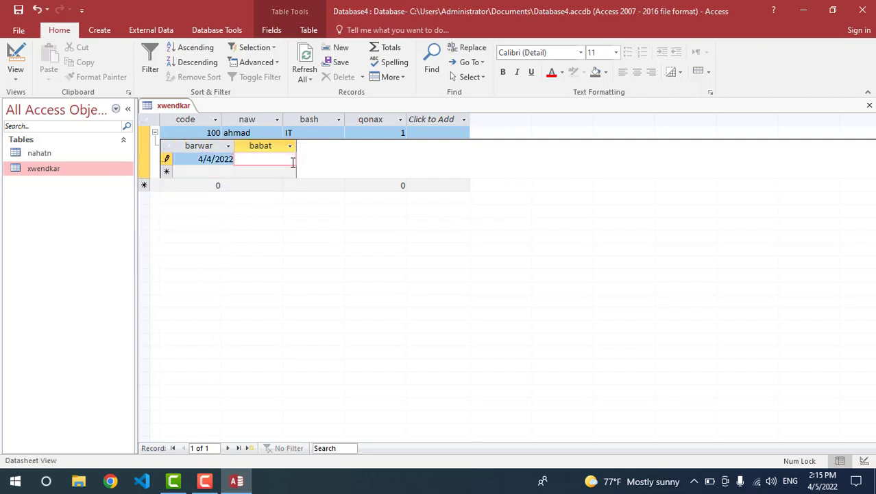
pyautogui.write('Database')
pyautogui.press('Down')
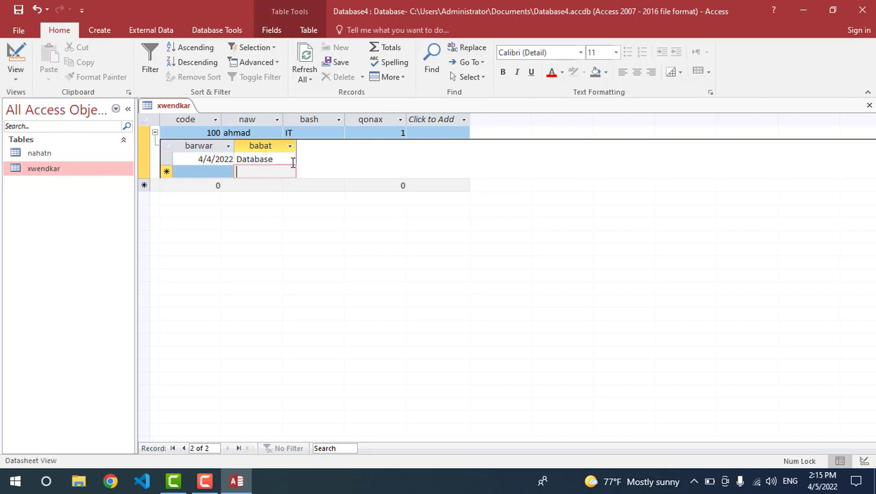
# - Add a second absence for student 100 with barwar 3/29/2022 and babat IT, and collapse the subdatasheet
pyautogui.click(228, 171)
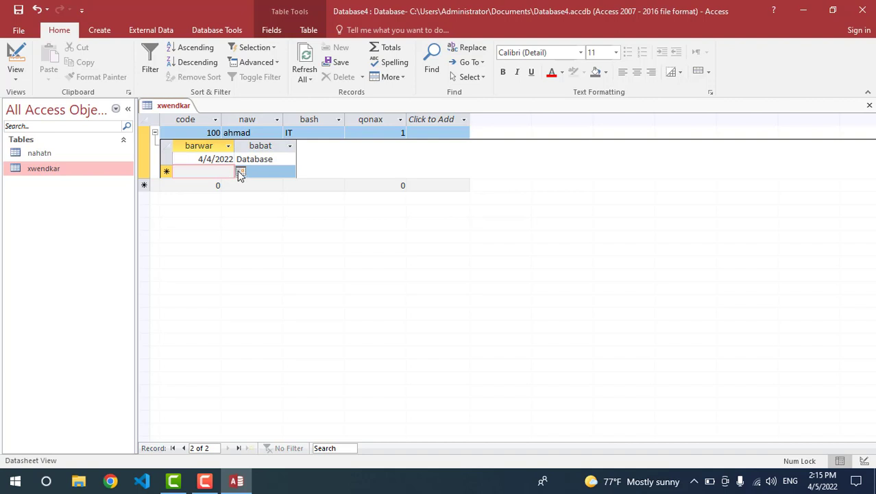
pyautogui.click(240, 172)
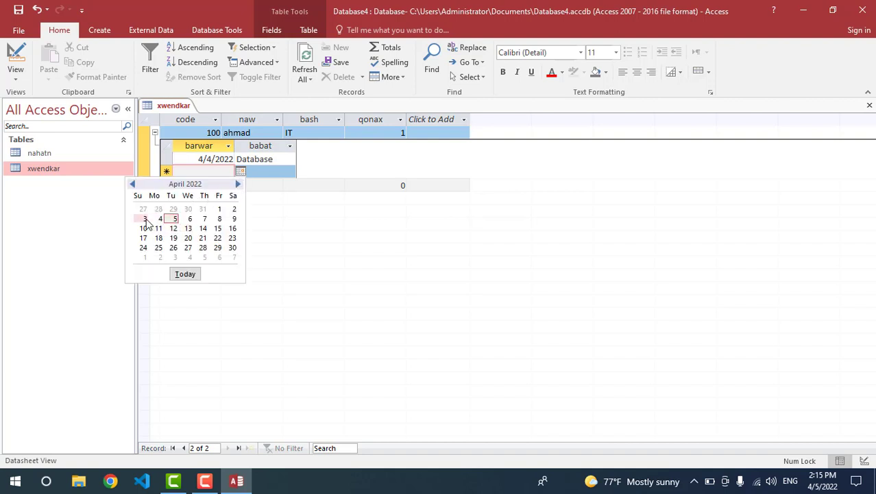
pyautogui.click(219, 209)
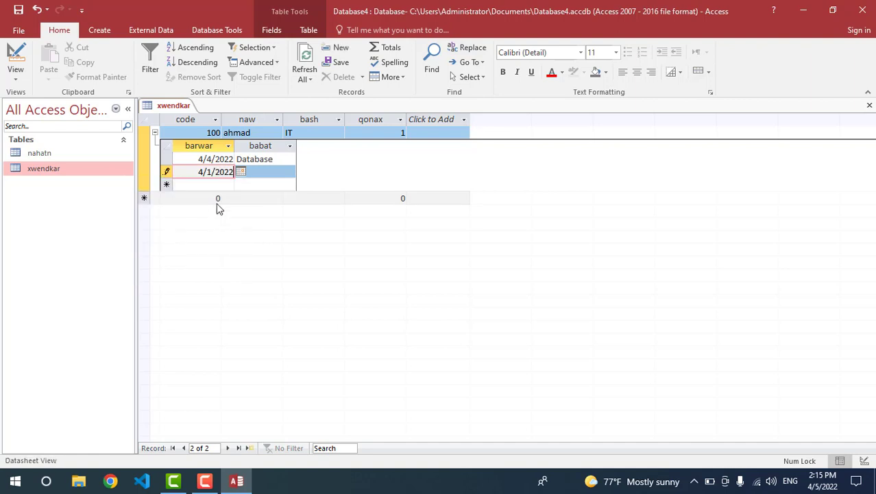
pyautogui.click(240, 171)
pyautogui.click(174, 209)
pyautogui.click(281, 172)
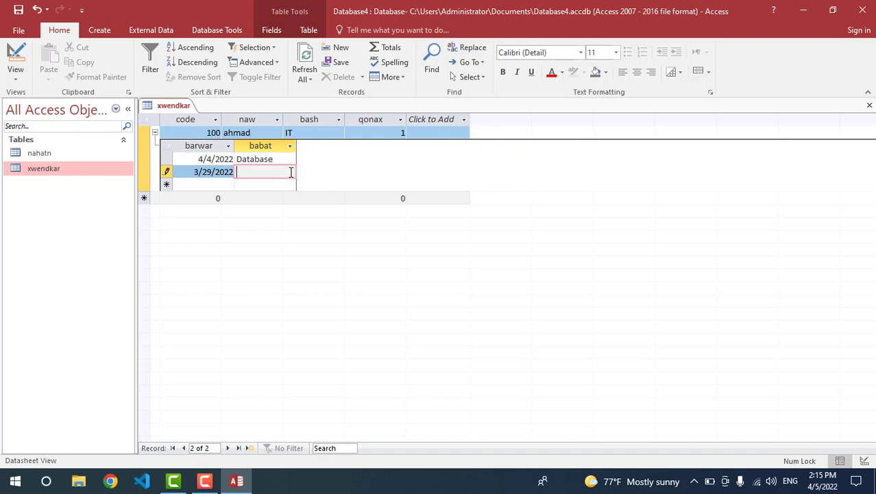
pyautogui.write('IT')
pyautogui.press('Down')
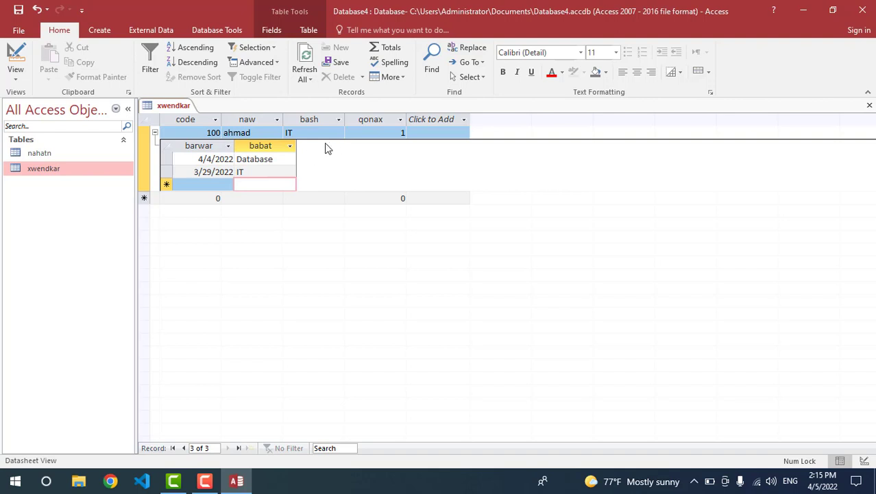
pyautogui.click(156, 135)
# - Add a second xwendkar record with code 101, the student's name, bash English and qonax 2
pyautogui.click(229, 146)
pyautogui.click(212, 141)
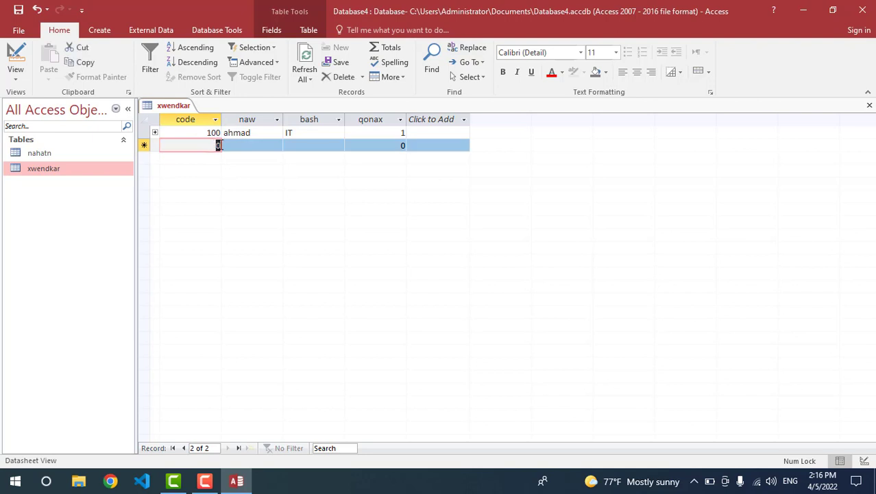
pyautogui.write('101')
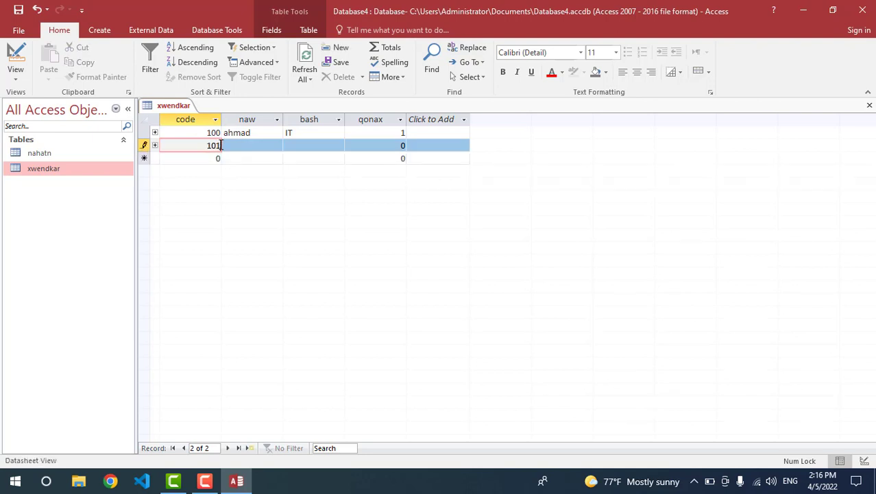
pyautogui.press('Tab')
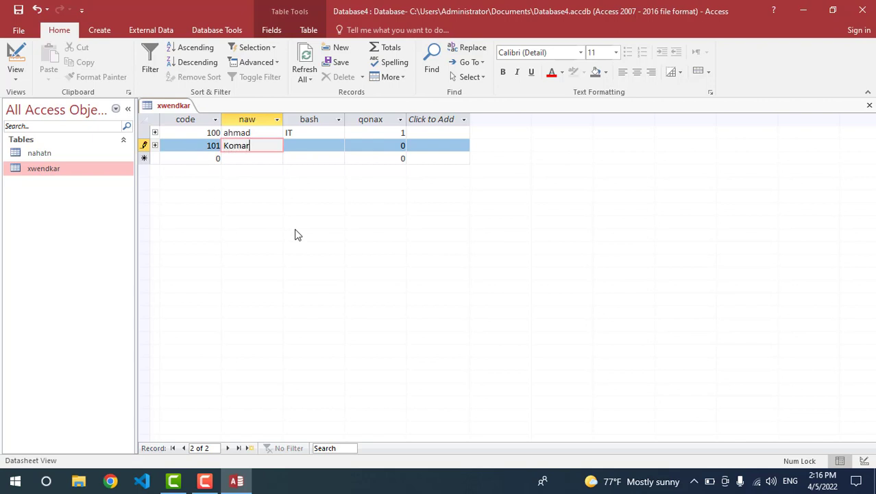
pyautogui.press('Tab')
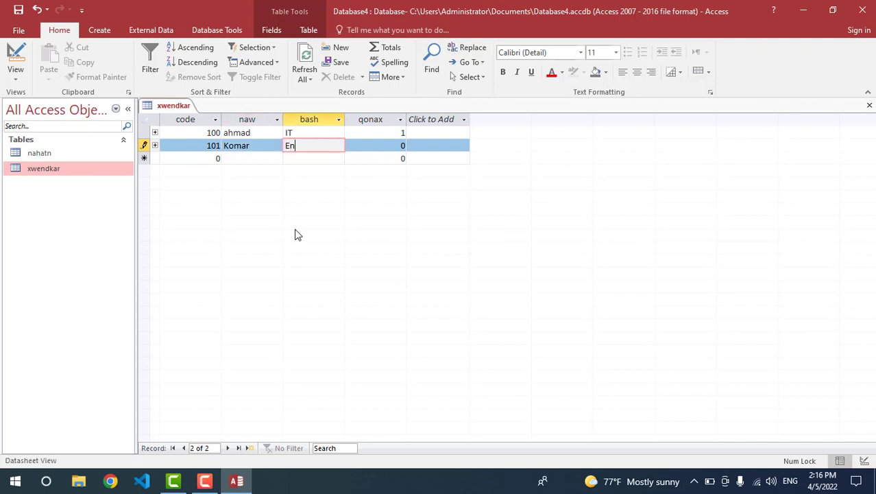
pyautogui.write('English')
pyautogui.press('Tab')
pyautogui.write('2')
pyautogui.press('Tab')
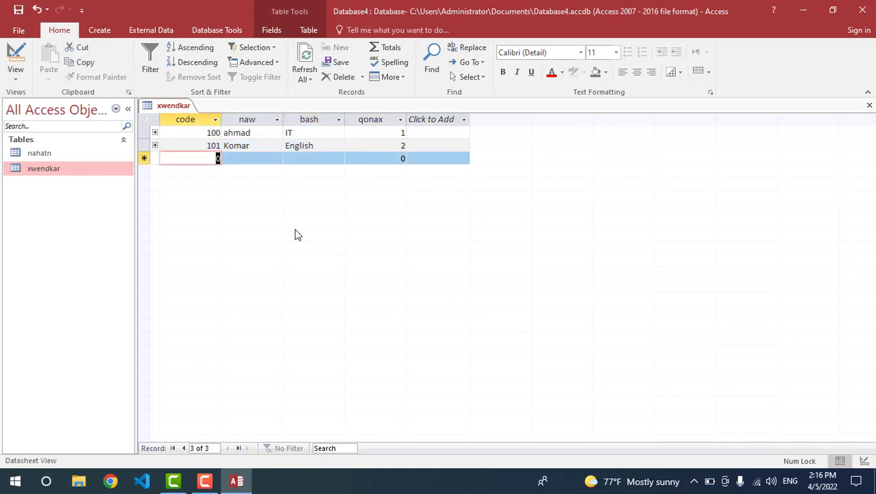
# - Expand the absence subdatasheet of student 101 and open the date picker for a new record's barwar field
pyautogui.click(155, 145)
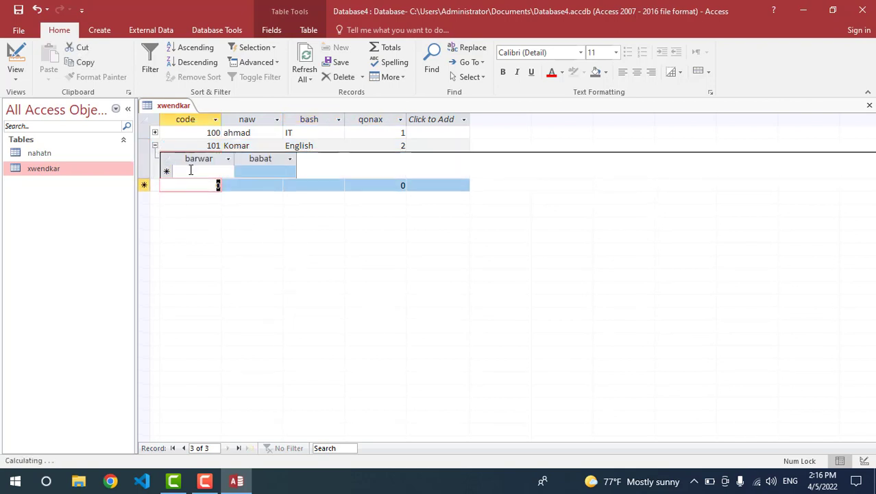
pyautogui.click(195, 172)
pyautogui.click(241, 172)
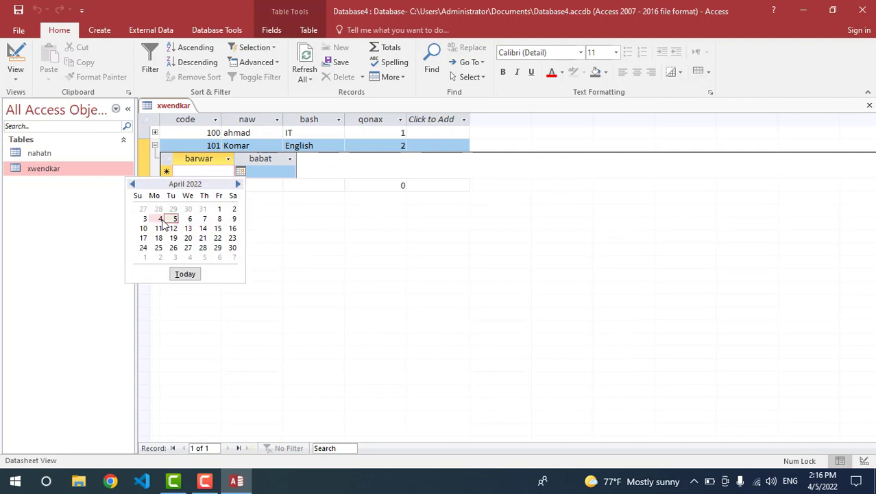